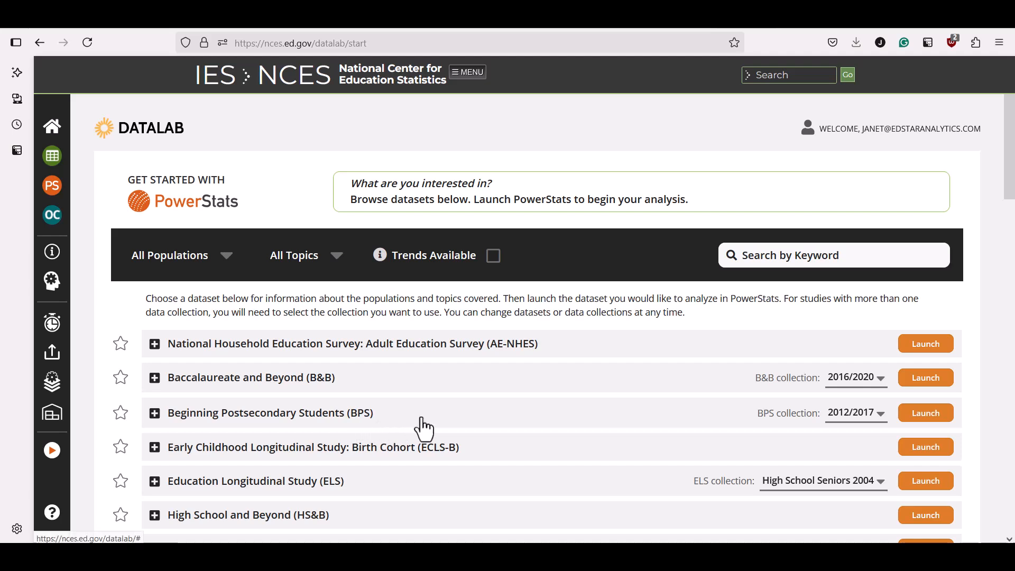
Launch the 2012/2017 collection of Beginning Postsecondary Students (BPS) and choose Percentage Distribution as the analysis type.
click(880, 421)
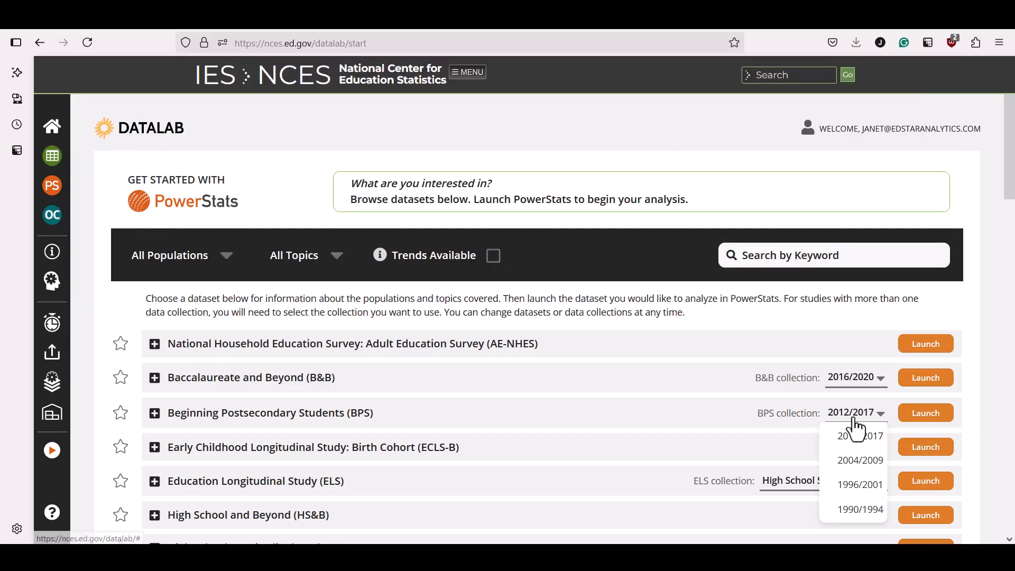
click(869, 434)
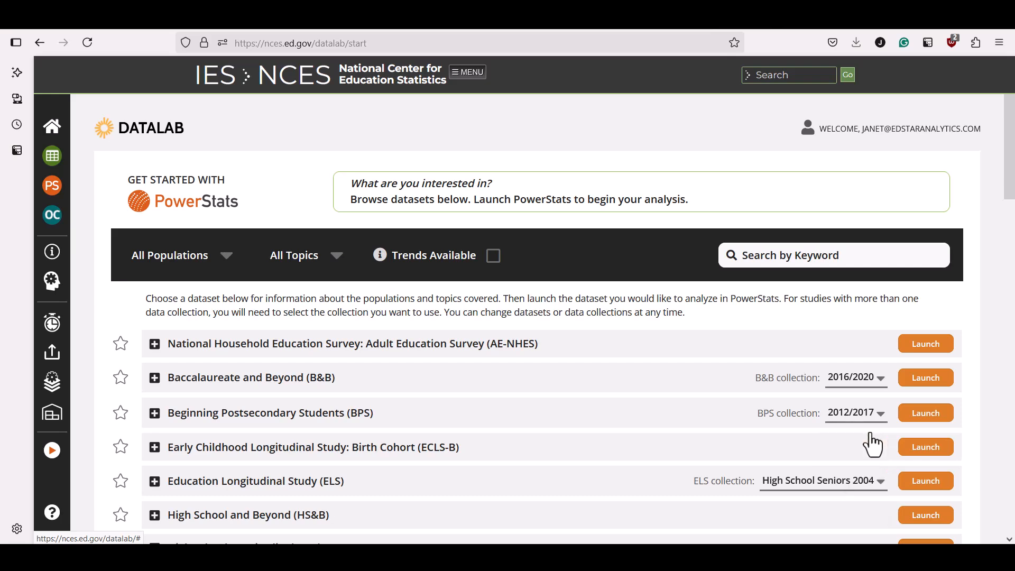
click(937, 417)
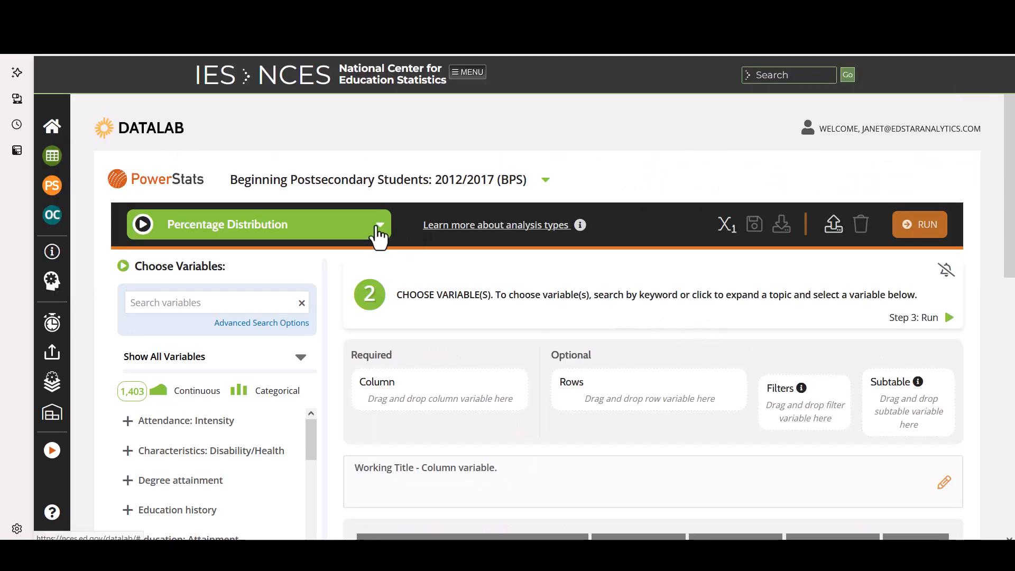
click(381, 225)
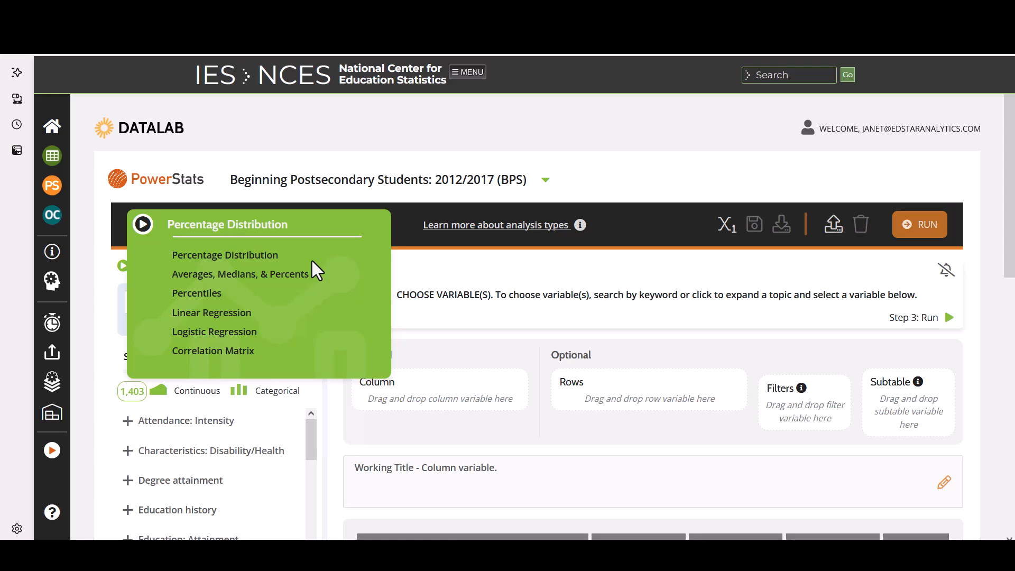
click(270, 255)
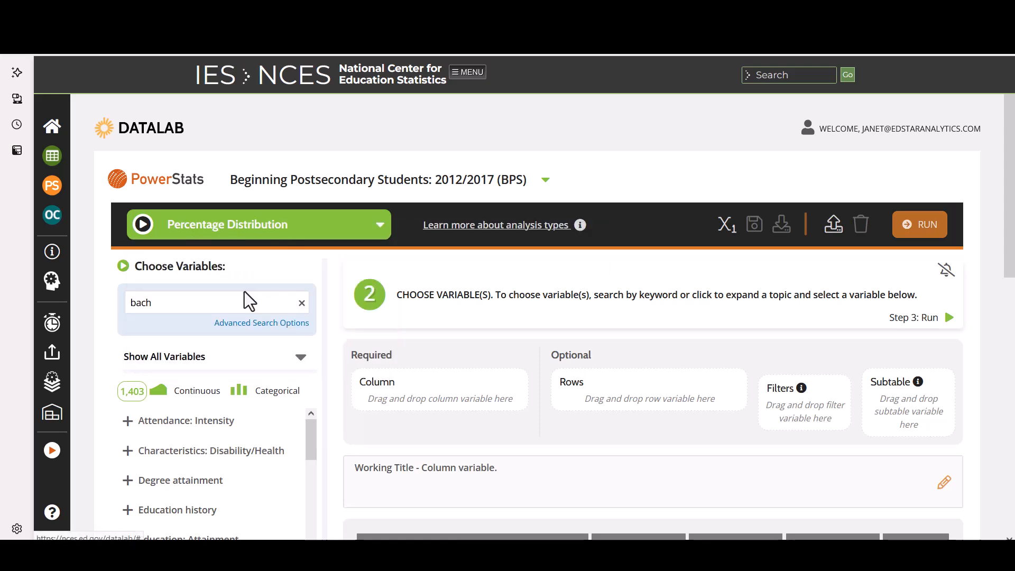
Search the variables for "bach" and look through the matching bachelor's degree variables.
click(203, 307)
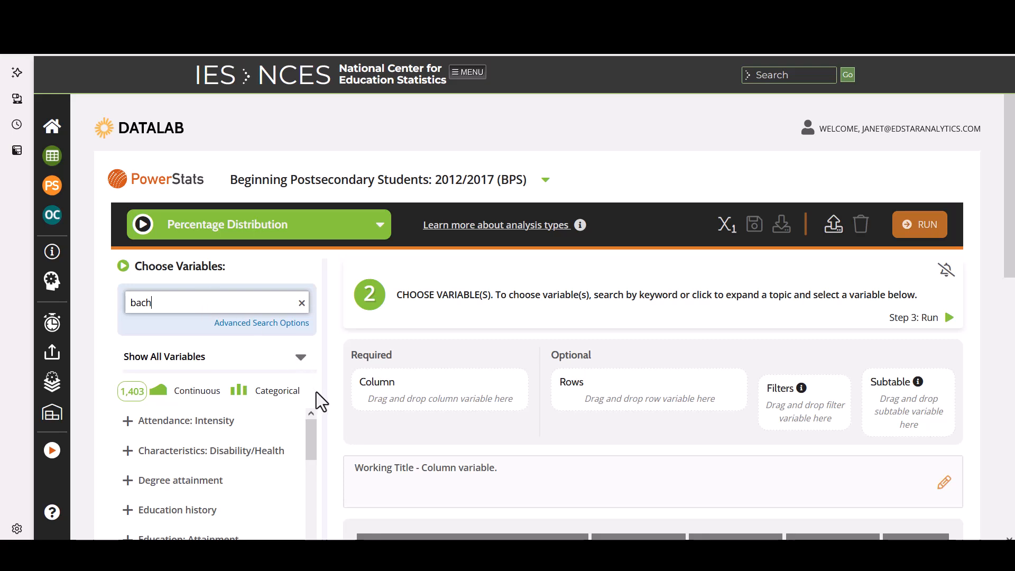
scroll(316, 392, down, 2)
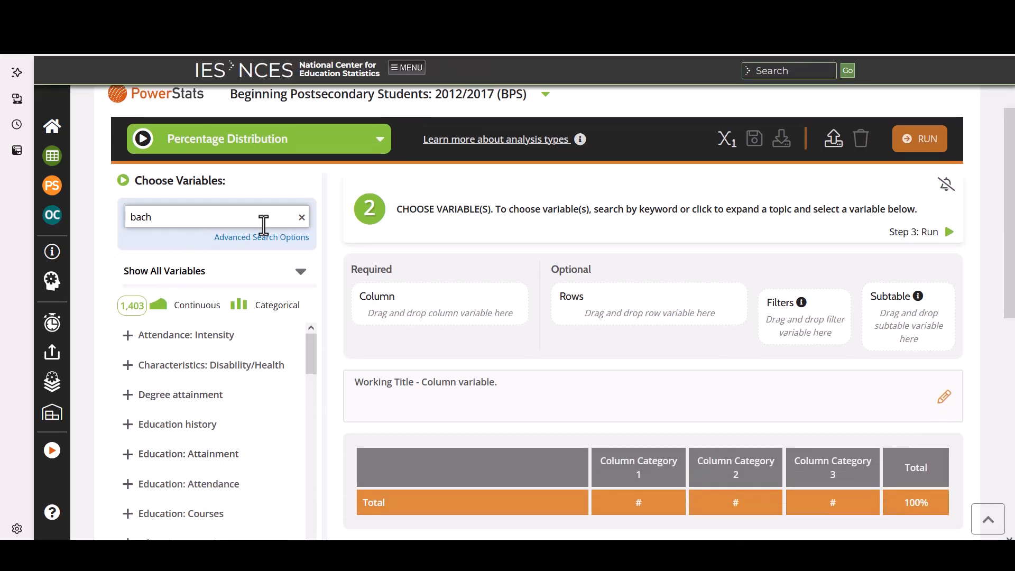
click(264, 223)
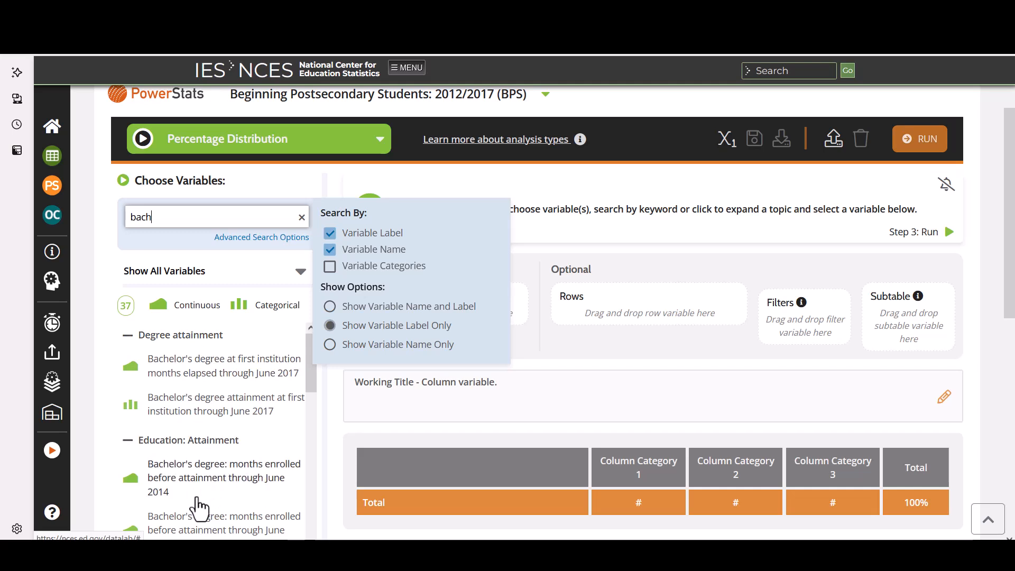
scroll(233, 486, down, 3)
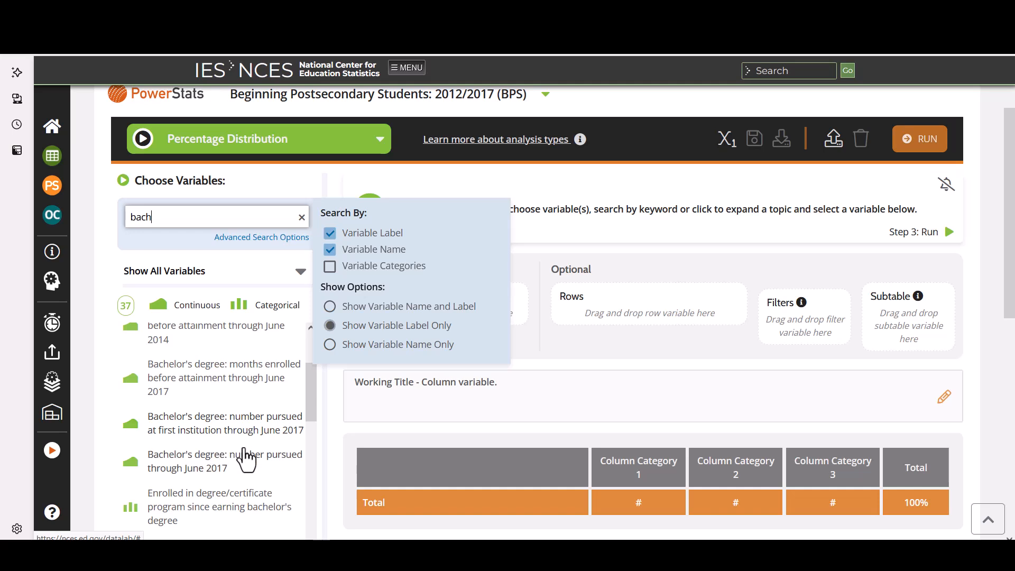
scroll(245, 450, up, 3)
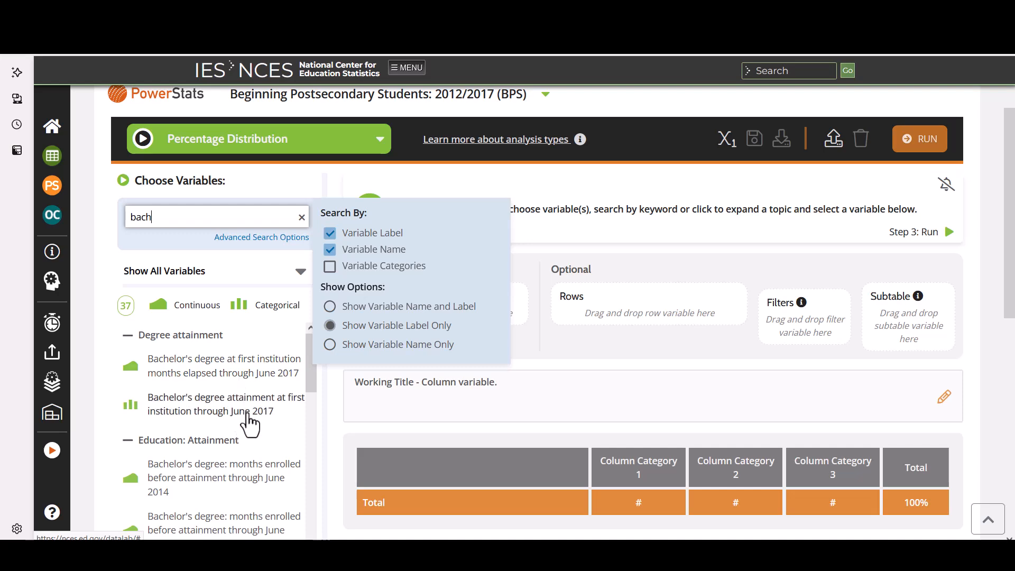
Review the descriptive statistics of "Bachelor's degree attainment at first institution through June 2017" and use it as the column variable.
click(244, 409)
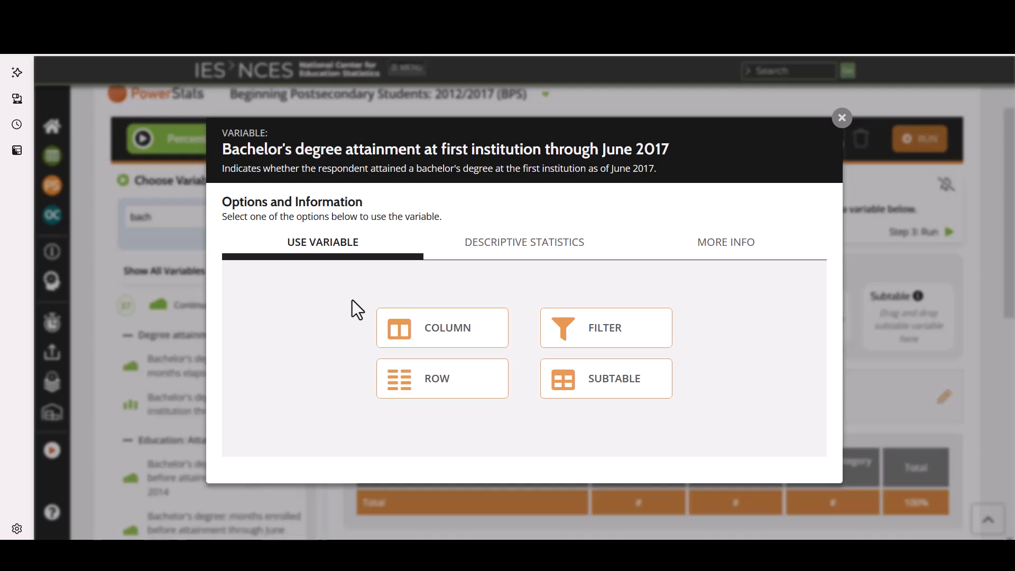
click(533, 255)
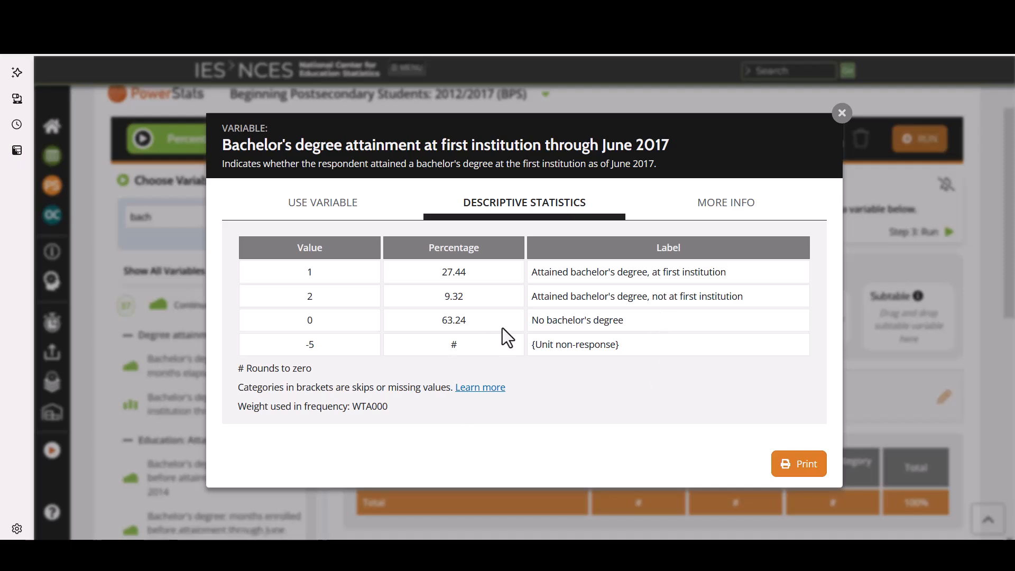
click(322, 212)
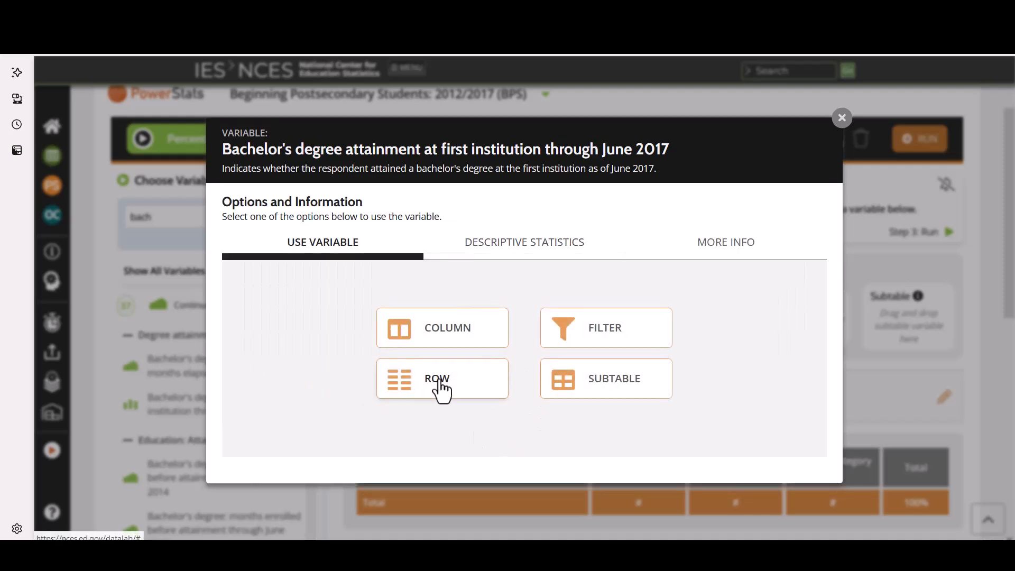
click(458, 339)
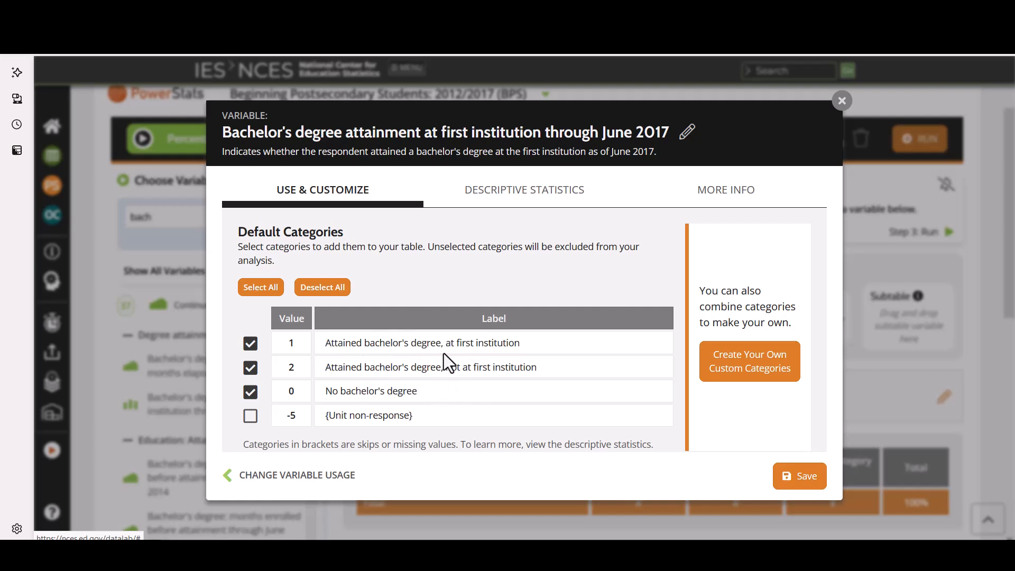
Create a custom category combining values 1 and 2, the two attained-degree groups, and label it "Degree".
click(760, 357)
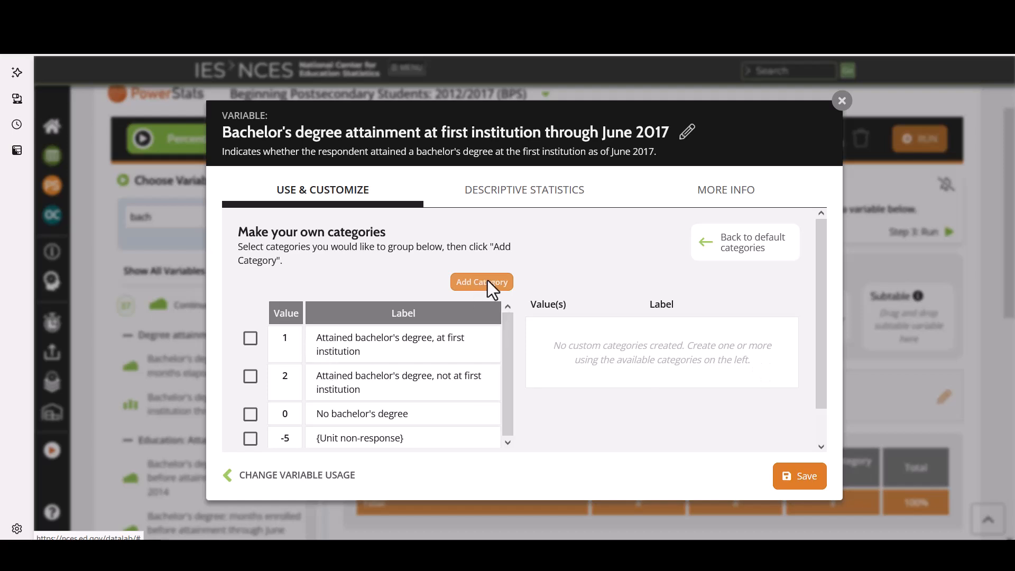
click(250, 339)
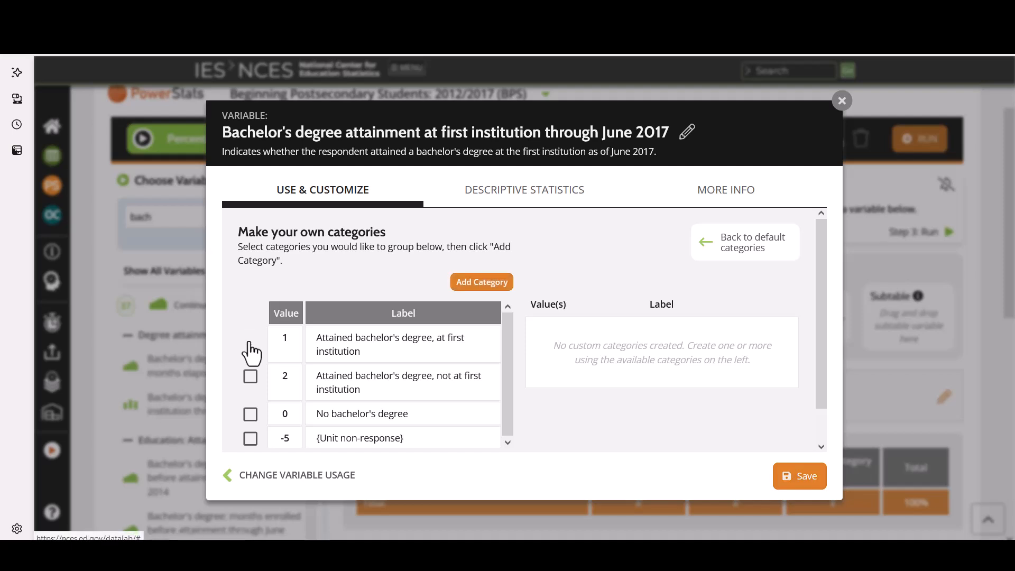
click(251, 378)
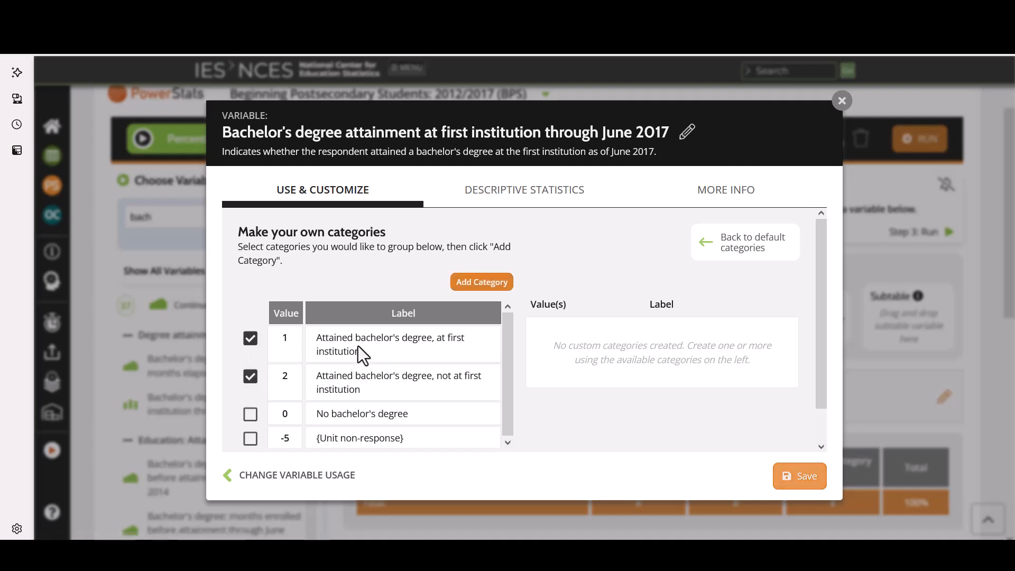
click(482, 288)
drag(678, 363, 575, 334)
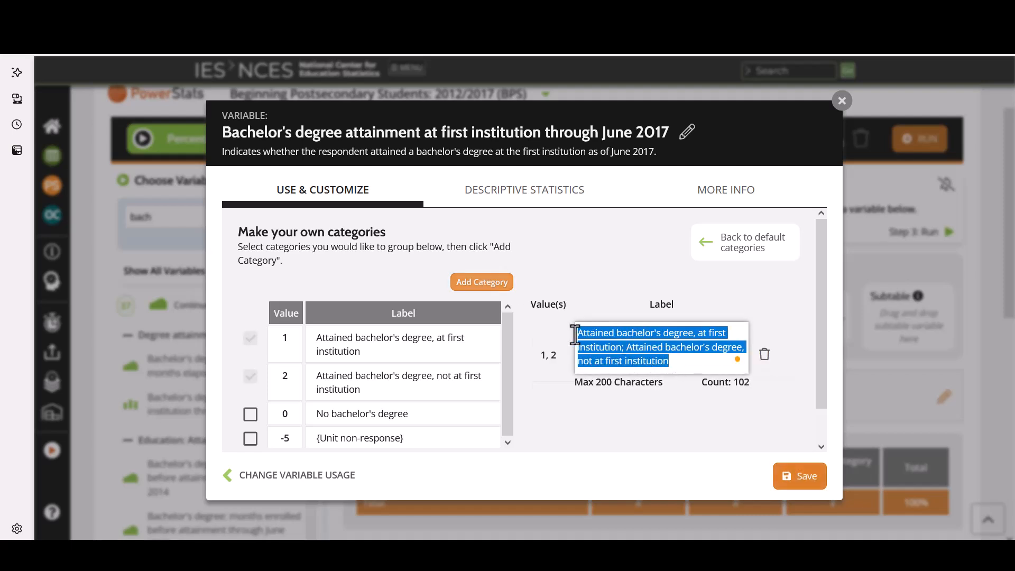
text(Degree)
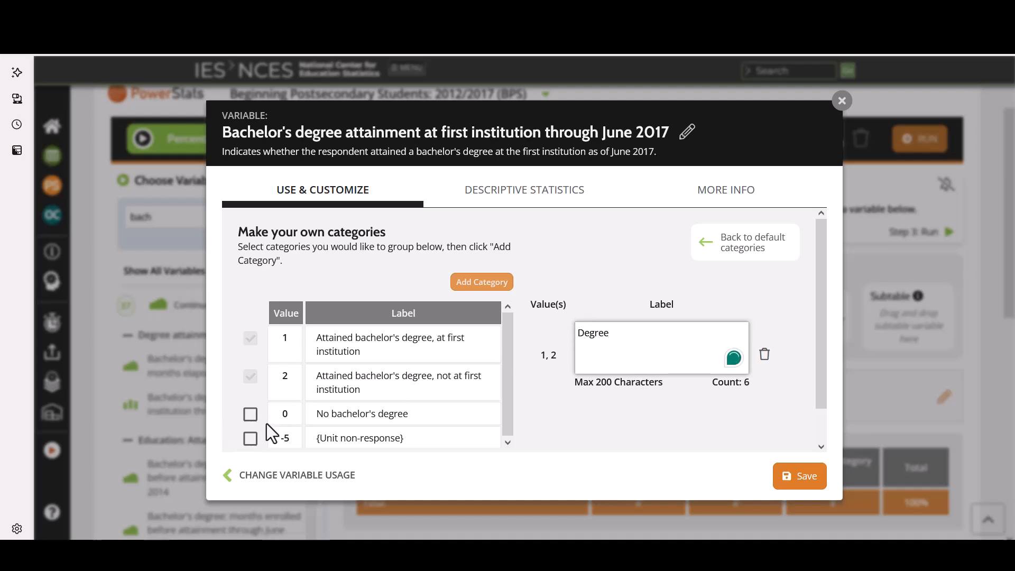
Add a custom category for value 0 labelled "No Degree" and save the column variable.
click(250, 415)
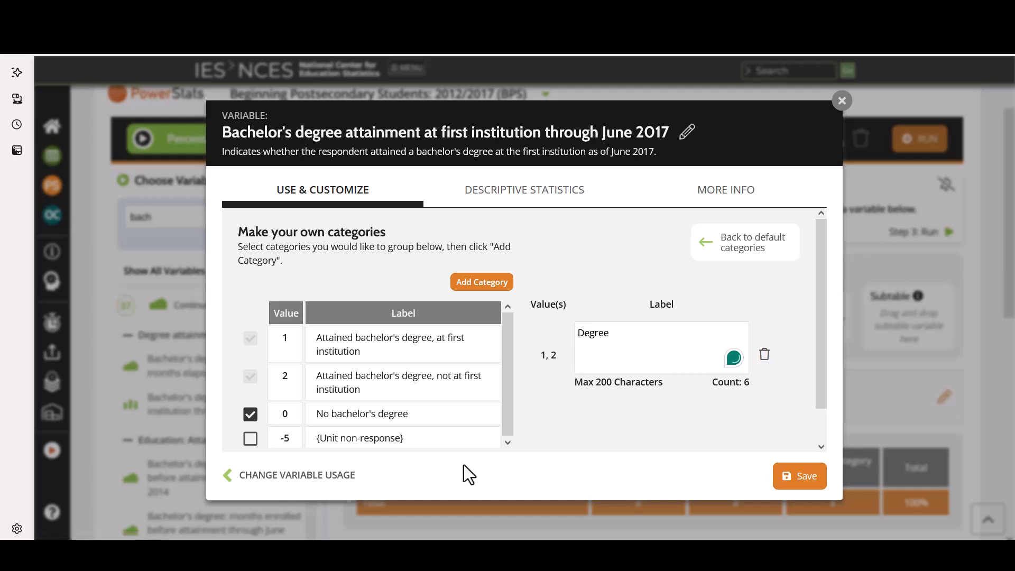
click(490, 283)
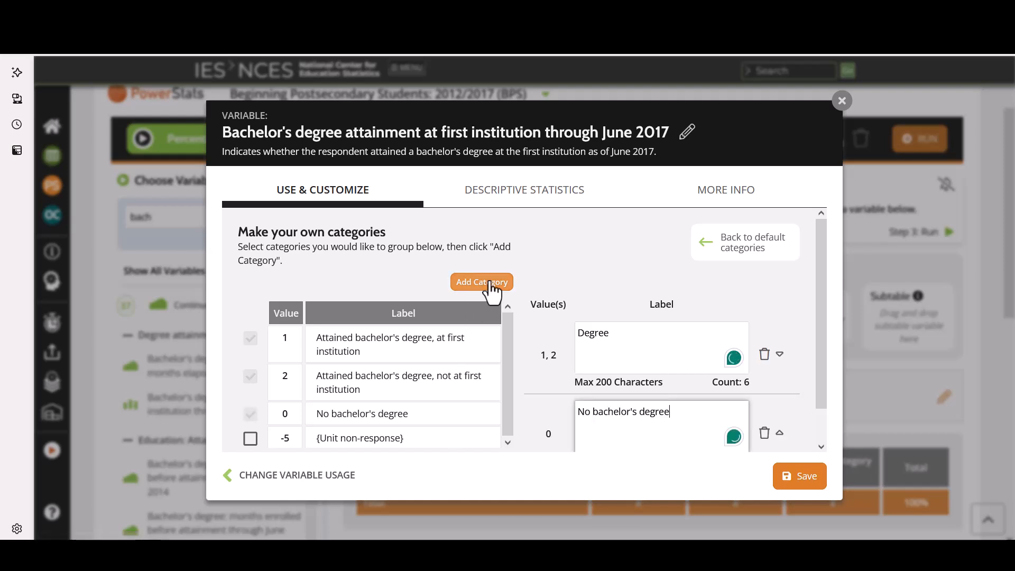
drag(670, 412, 577, 413)
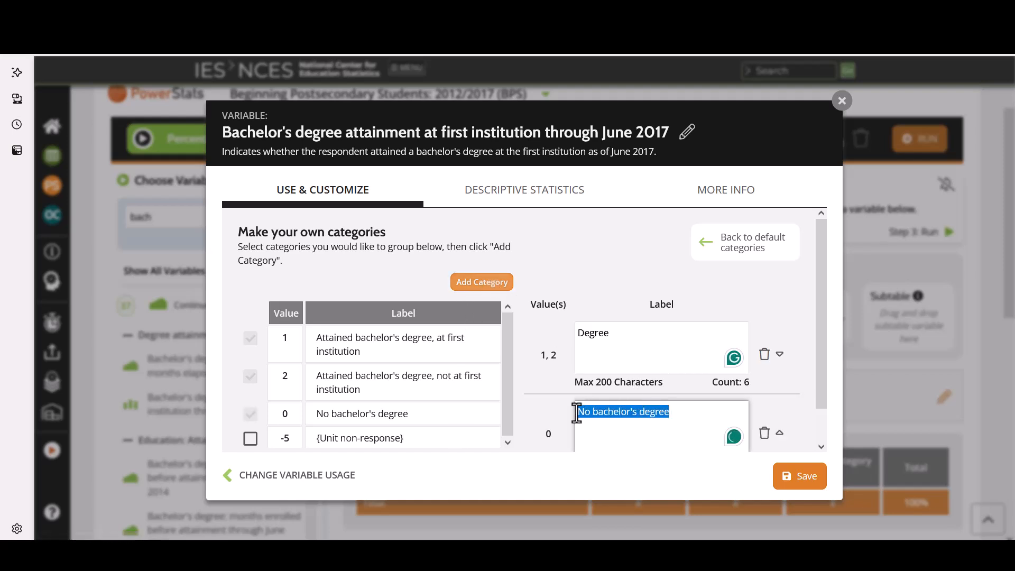
text(No)
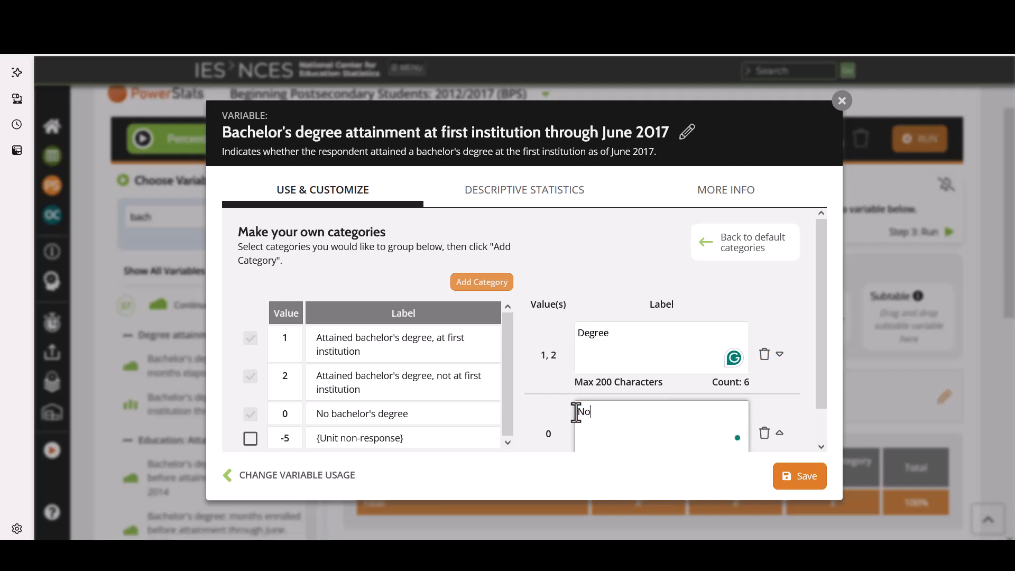
text( Degree)
click(819, 495)
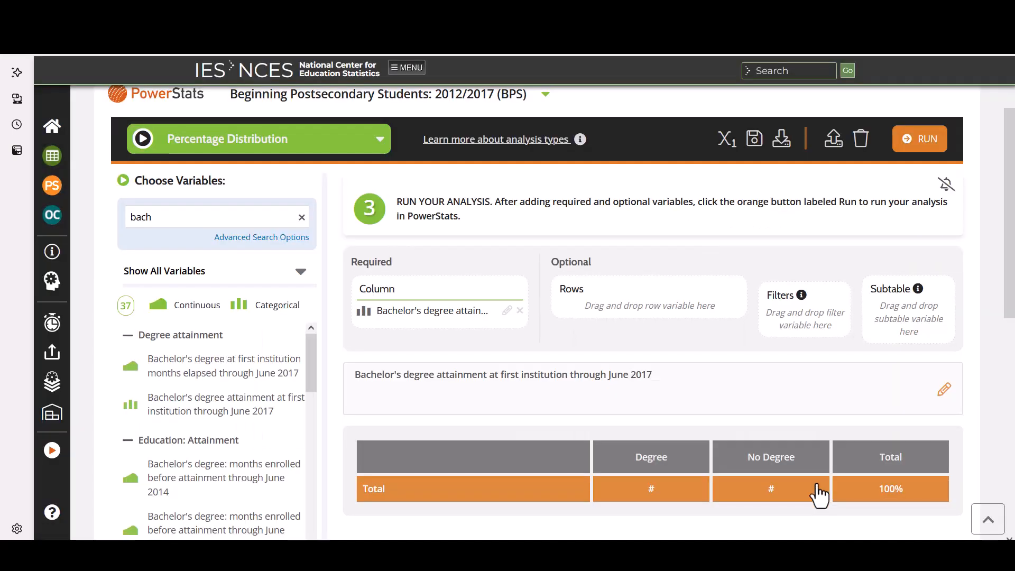
Change the table title to "Bachelor's degree attainment by June 2017" and save it.
scroll(704, 361, down, 2)
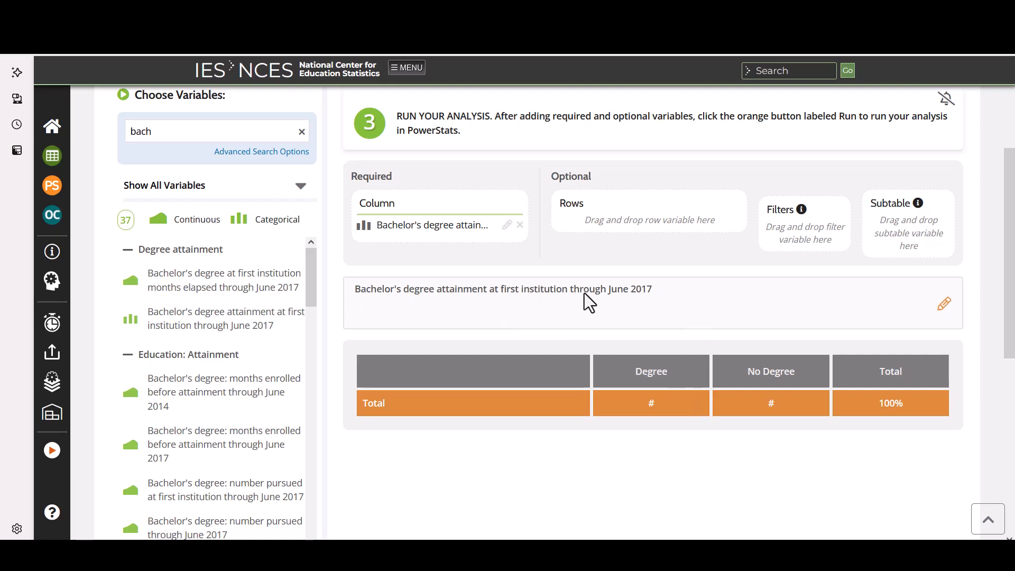
click(945, 305)
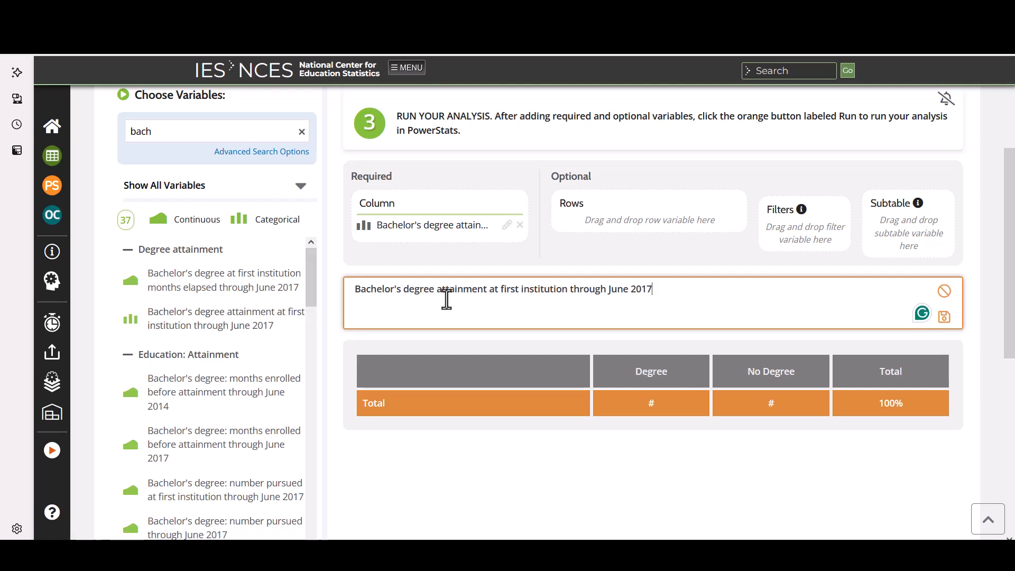
drag(490, 294, 606, 294)
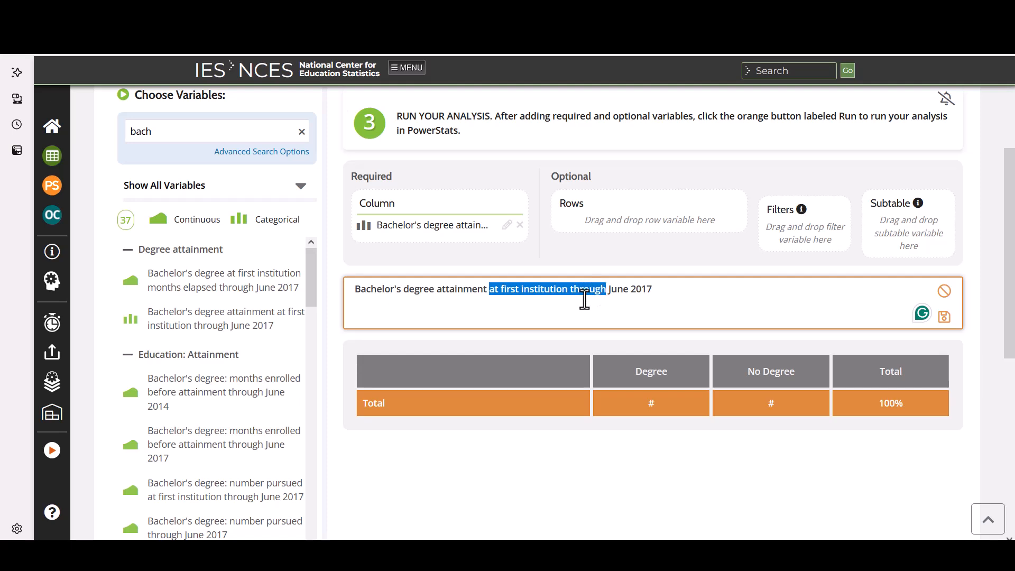
text(by)
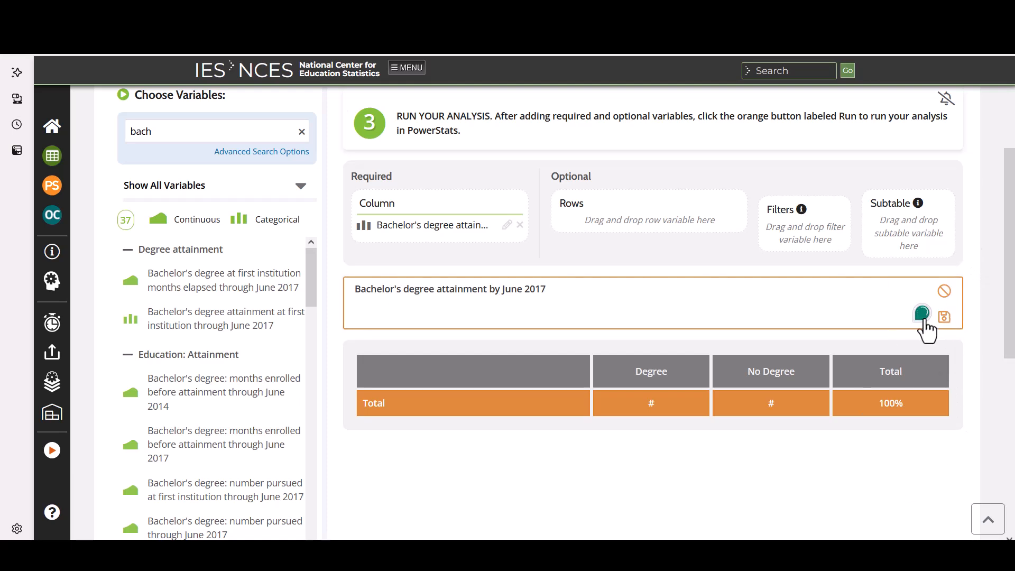
click(945, 318)
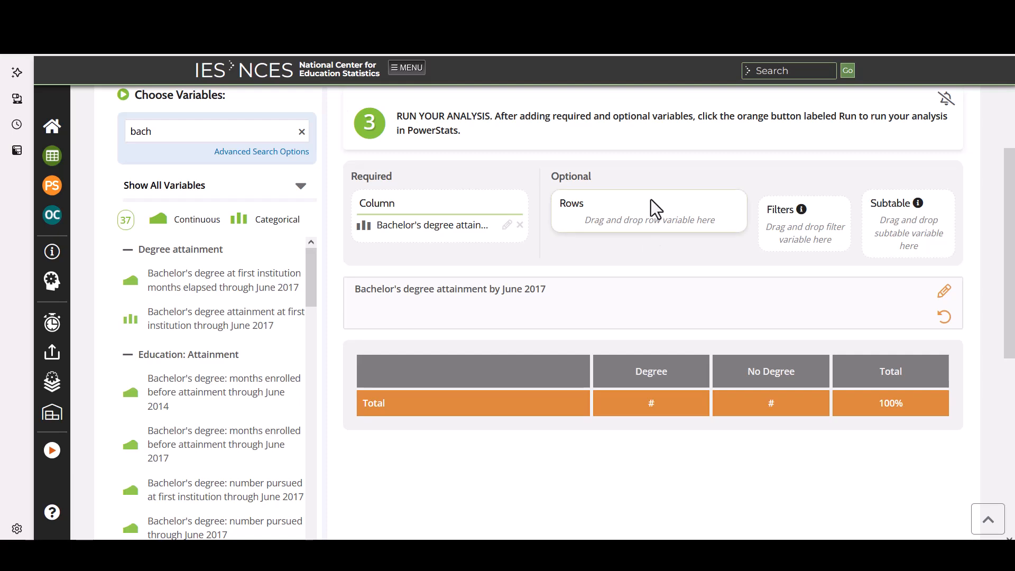
Clear the variable search and expand the "Student's characteristics" topic in the full variable list.
click(168, 133)
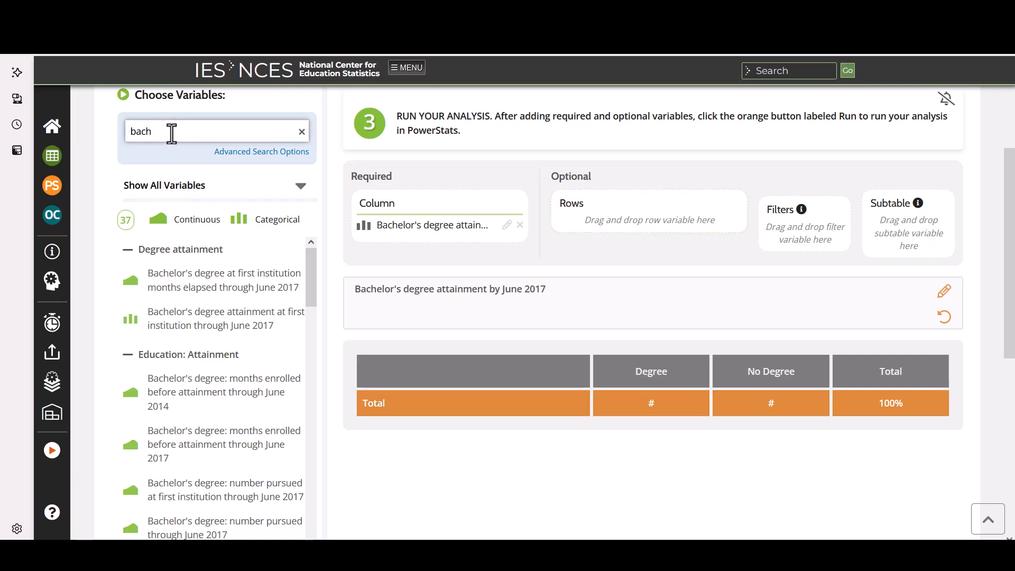
key(BackSpace)
key(BackSpace)
key(BackSpace)
key(BackSpace)
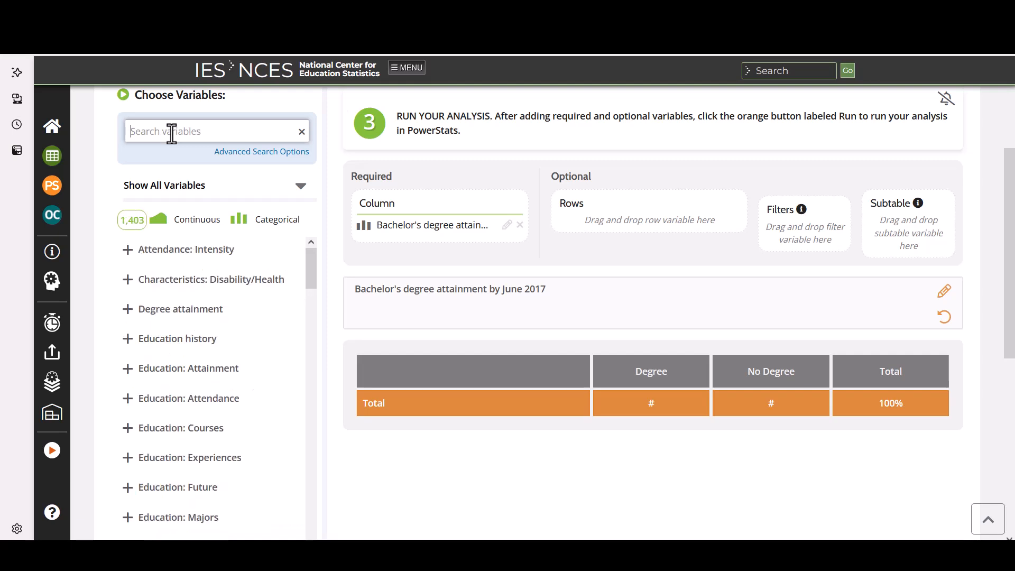
scroll(264, 389, down, 15)
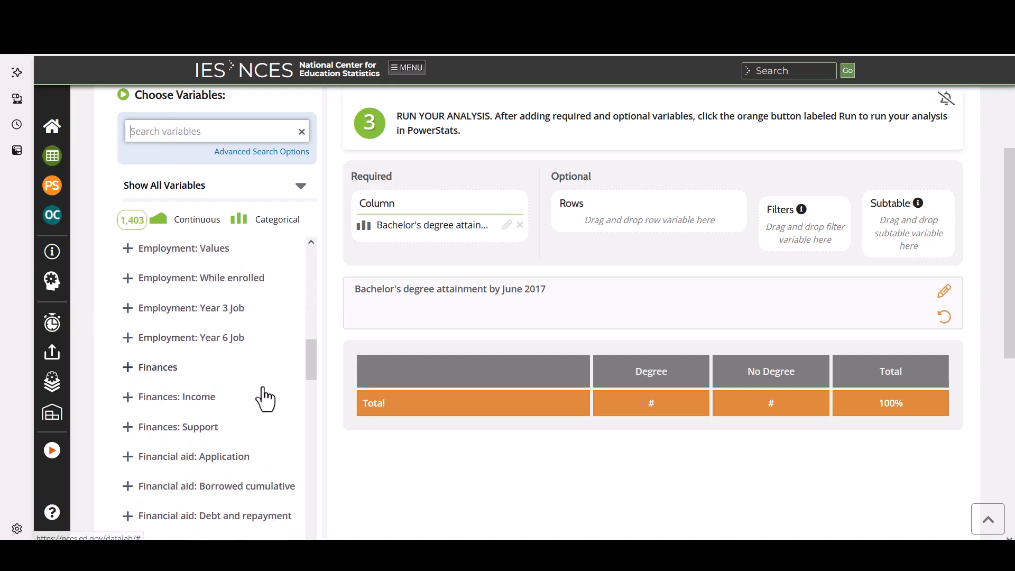
scroll(265, 399, down, 5)
scroll(266, 399, down, 8)
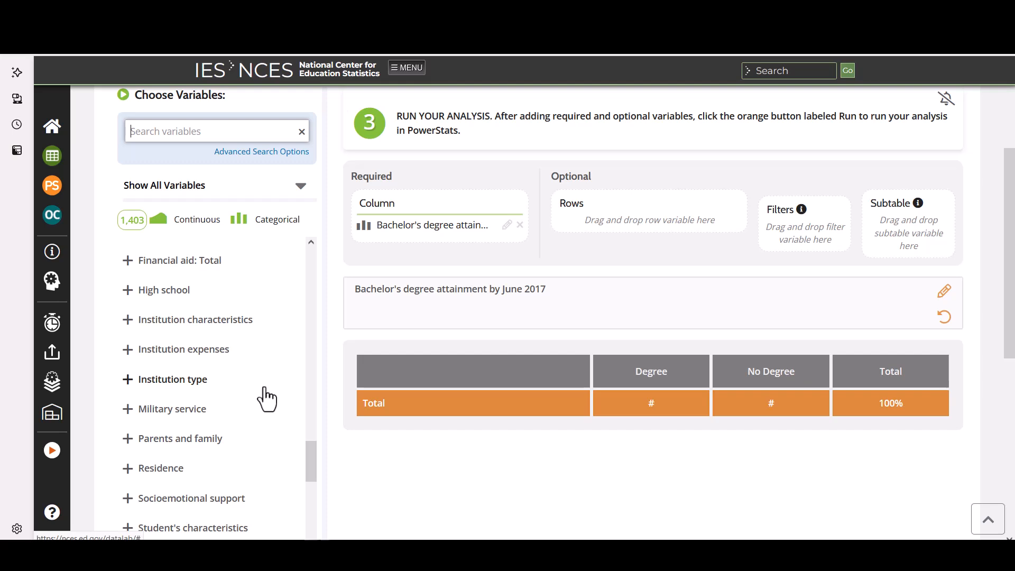
scroll(262, 400, down, 8)
scroll(261, 400, up, 3)
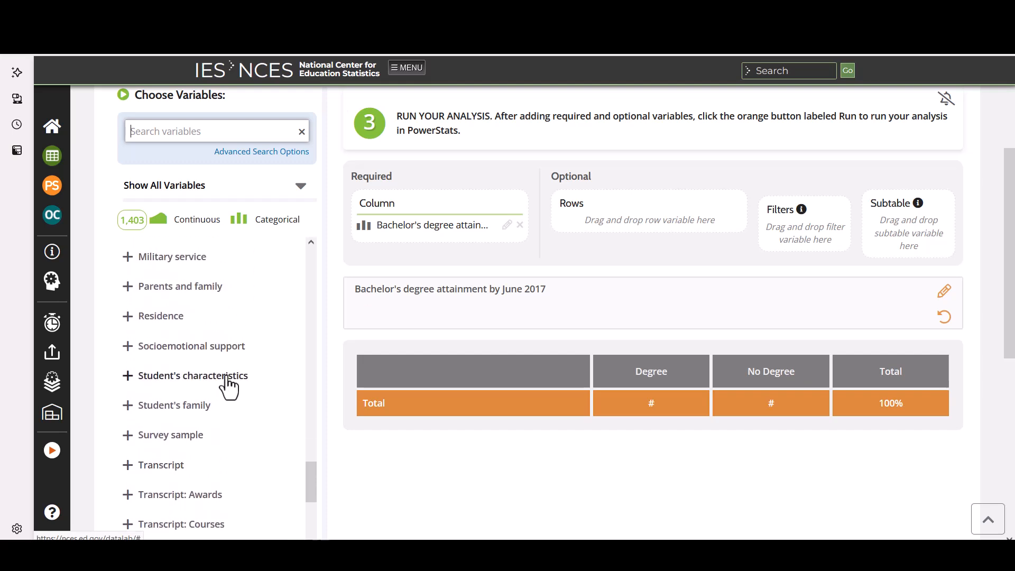
click(226, 376)
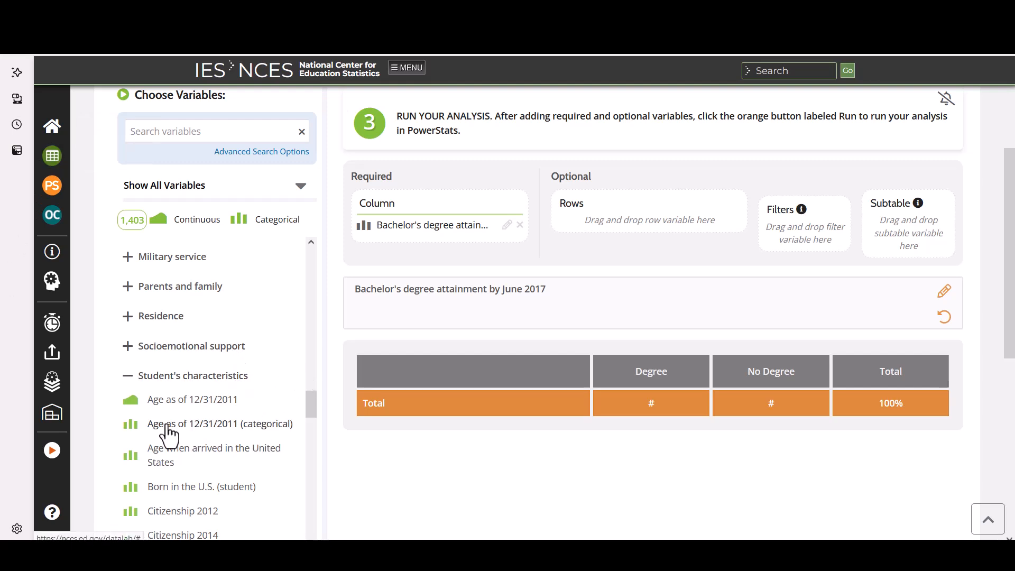
click(224, 431)
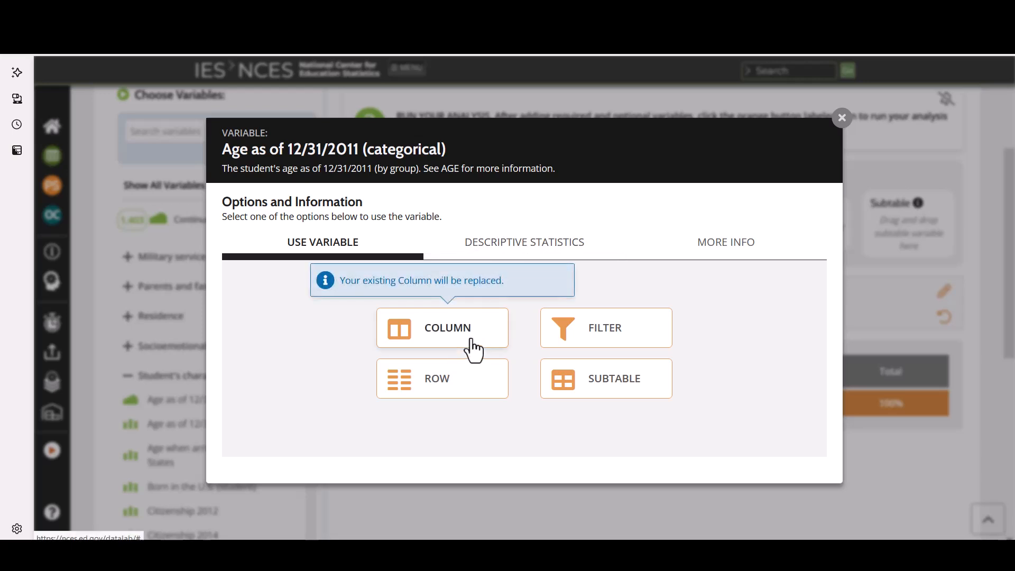
click(476, 397)
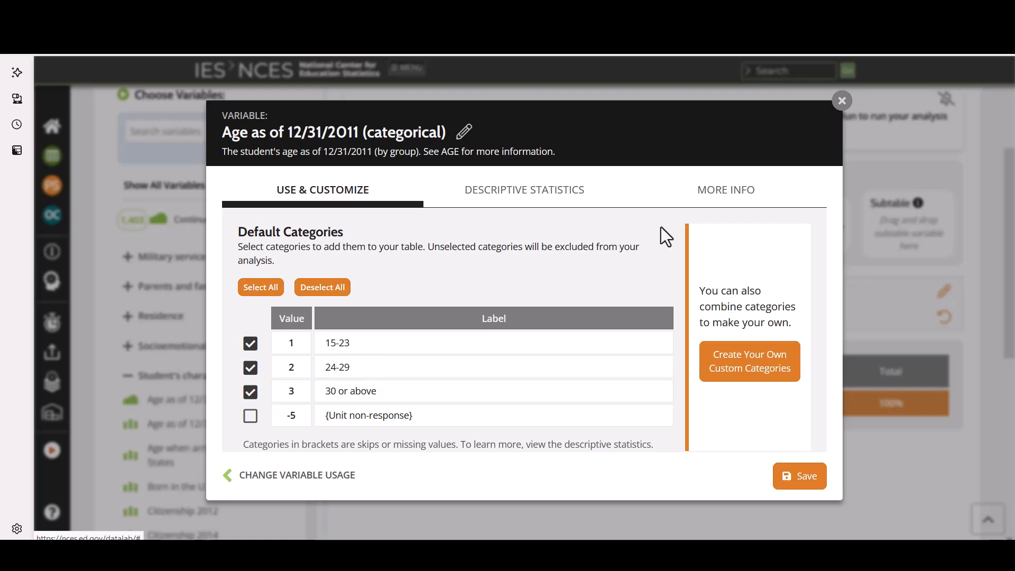
click(841, 101)
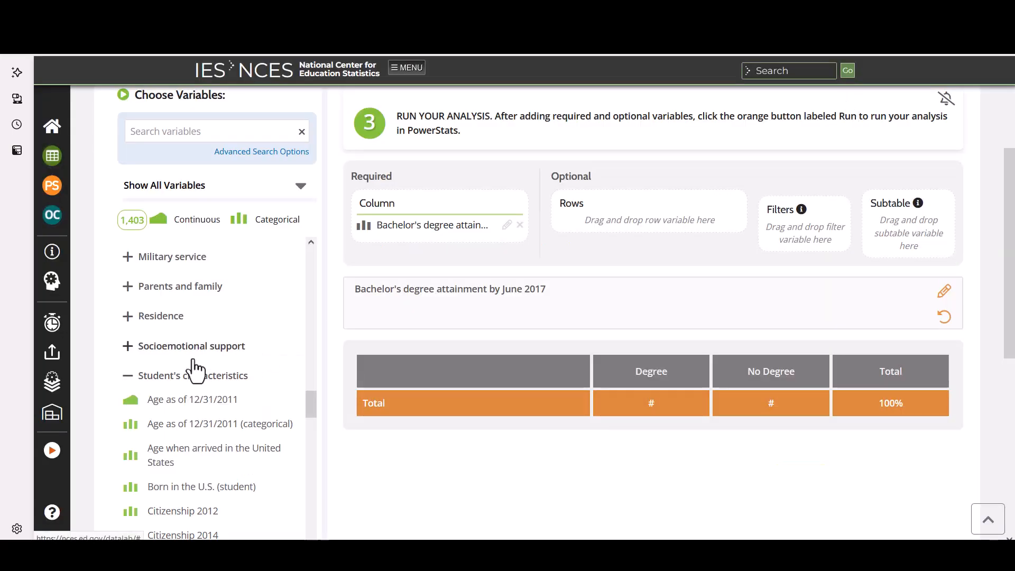
Check the descriptive statistics of the continuous "Age as of 12/31/2011" variable and set it up as a row with custom category ranges.
click(217, 401)
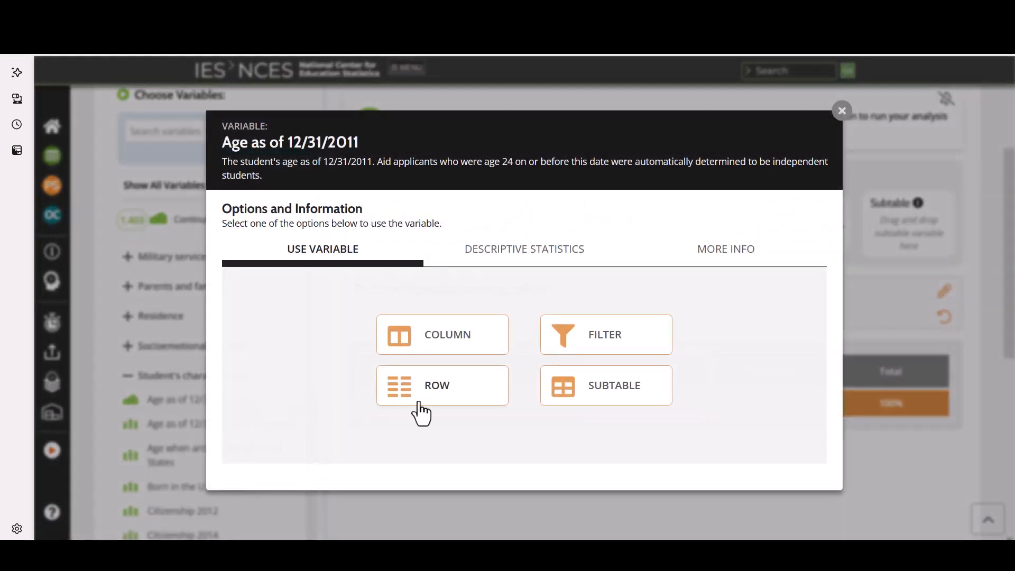
click(562, 262)
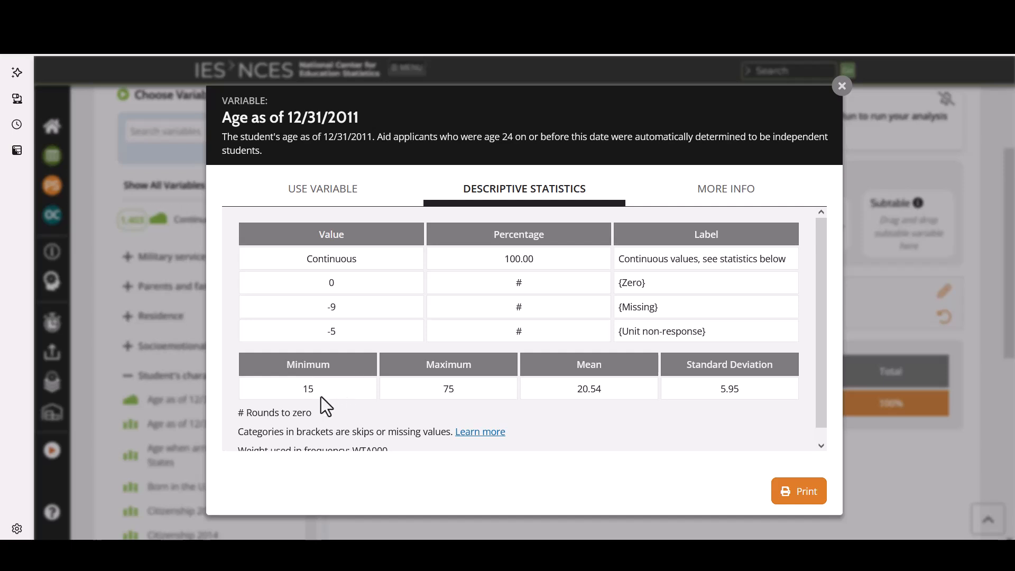
click(350, 190)
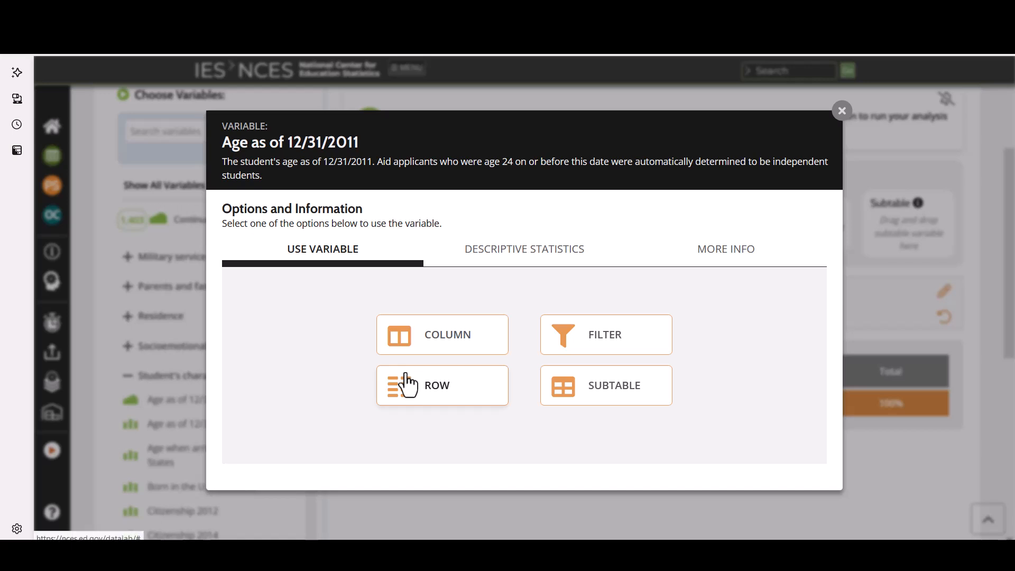
click(451, 391)
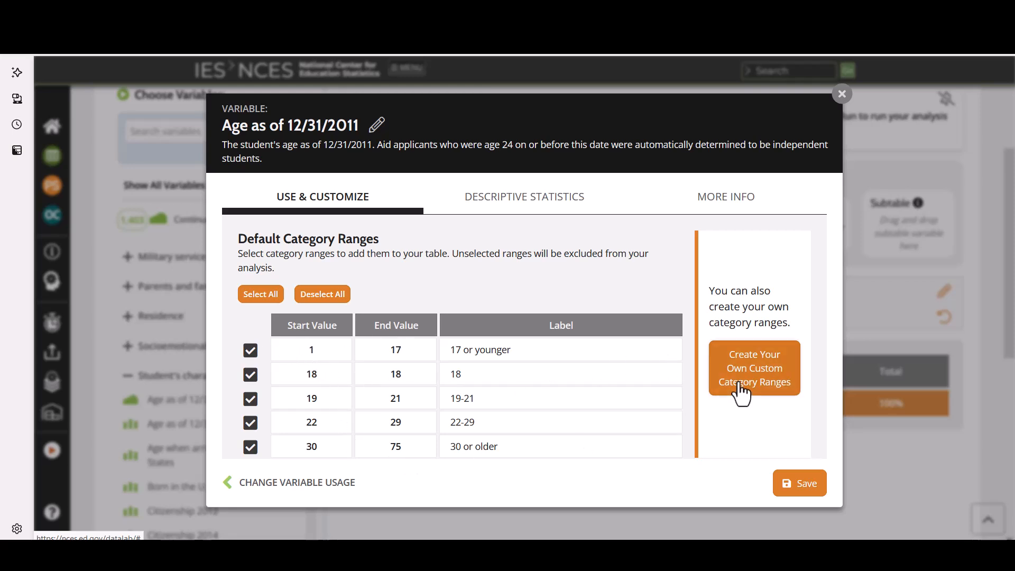
click(775, 363)
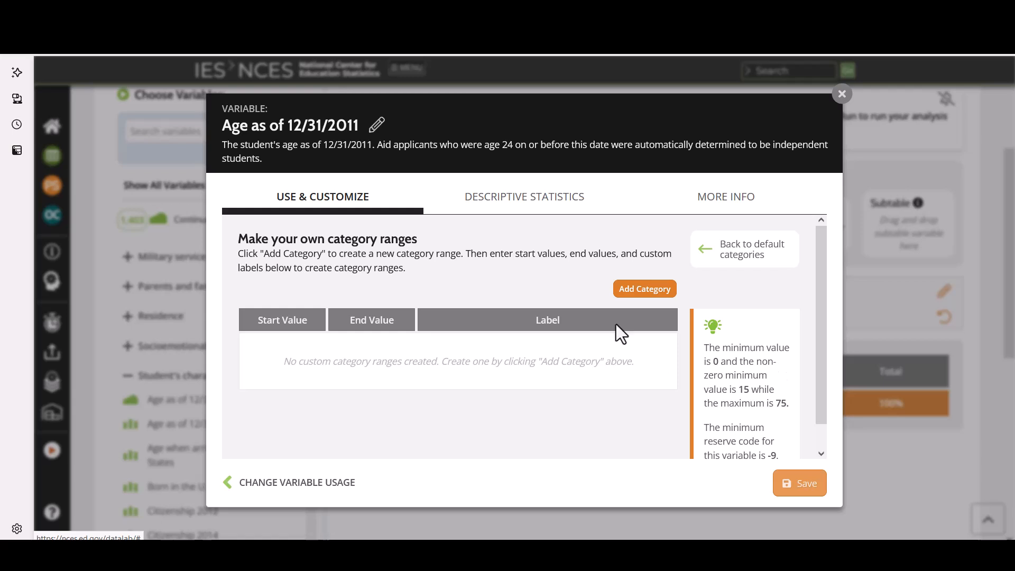
Create two custom age ranges for the row variable, 15 to 24 and 25 to 75.
click(649, 290)
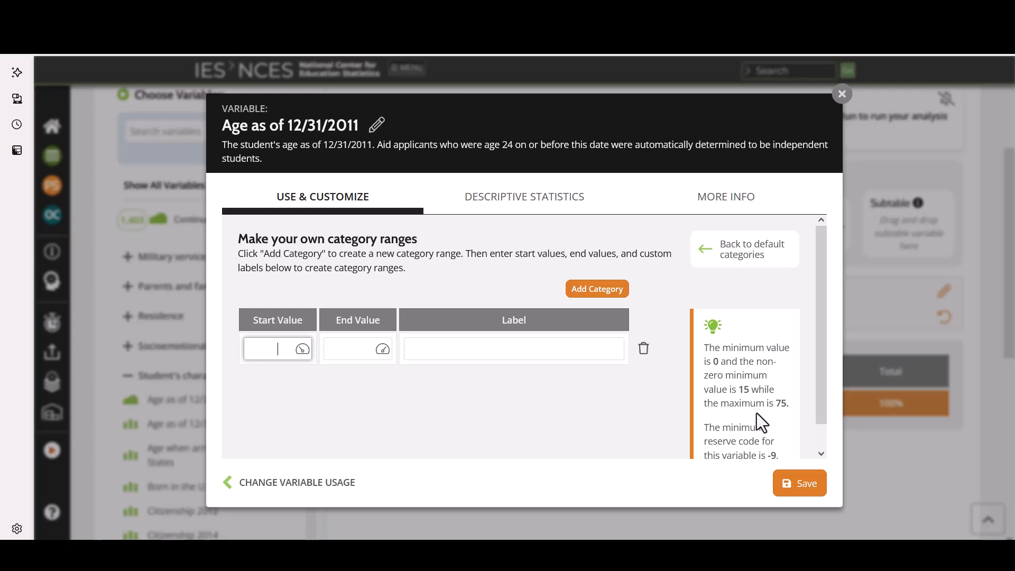
text(15)
click(360, 350)
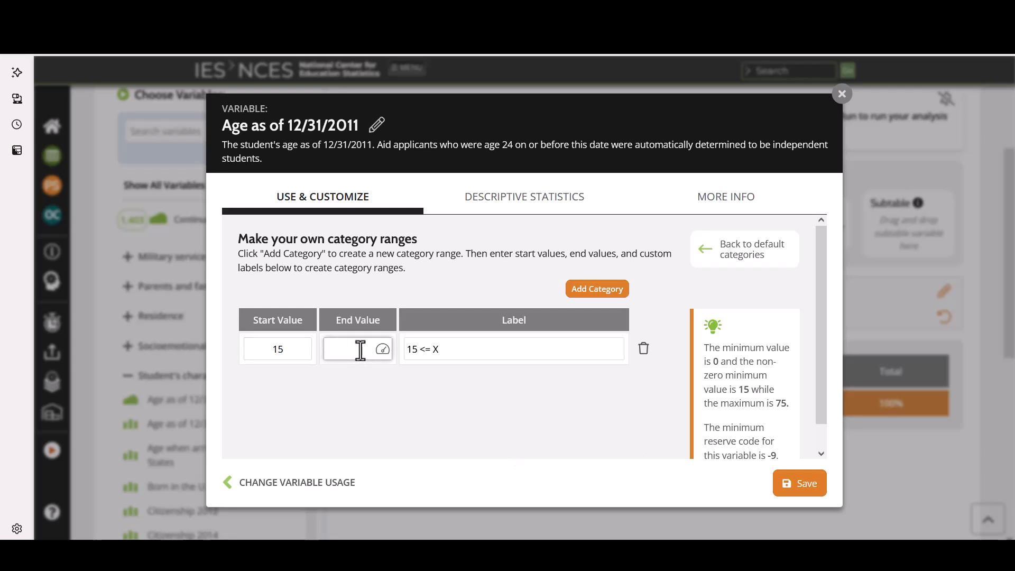
text(24)
click(598, 290)
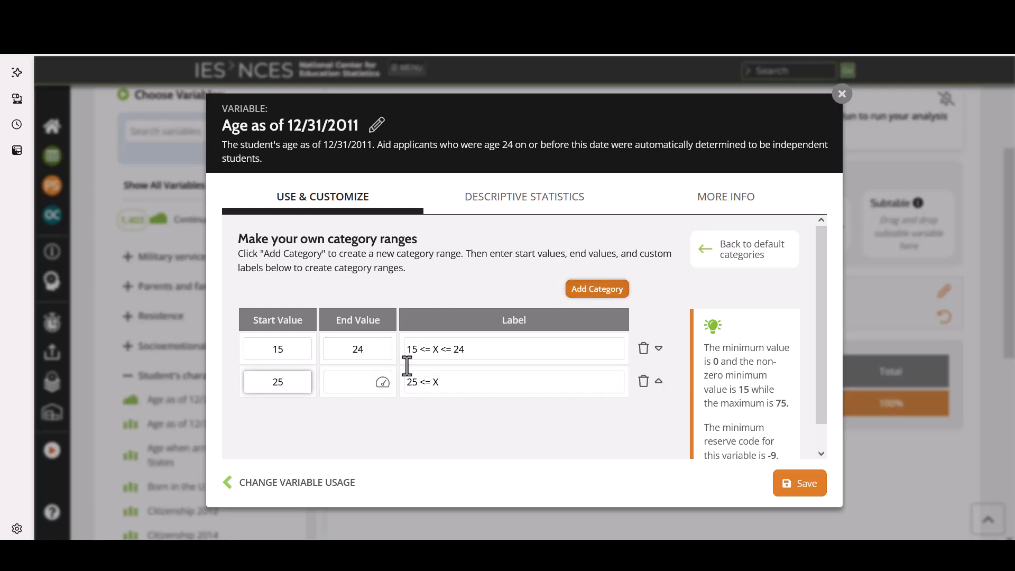
click(361, 381)
text(75)
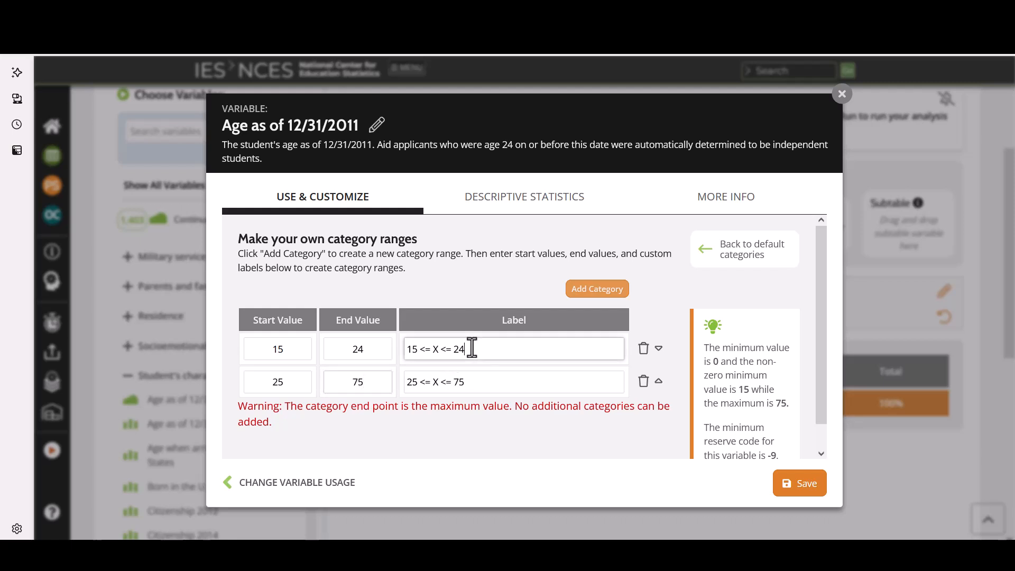
Label the two age ranges "Under 25" and "25 and Older" and save the row variable.
drag(469, 348, 405, 358)
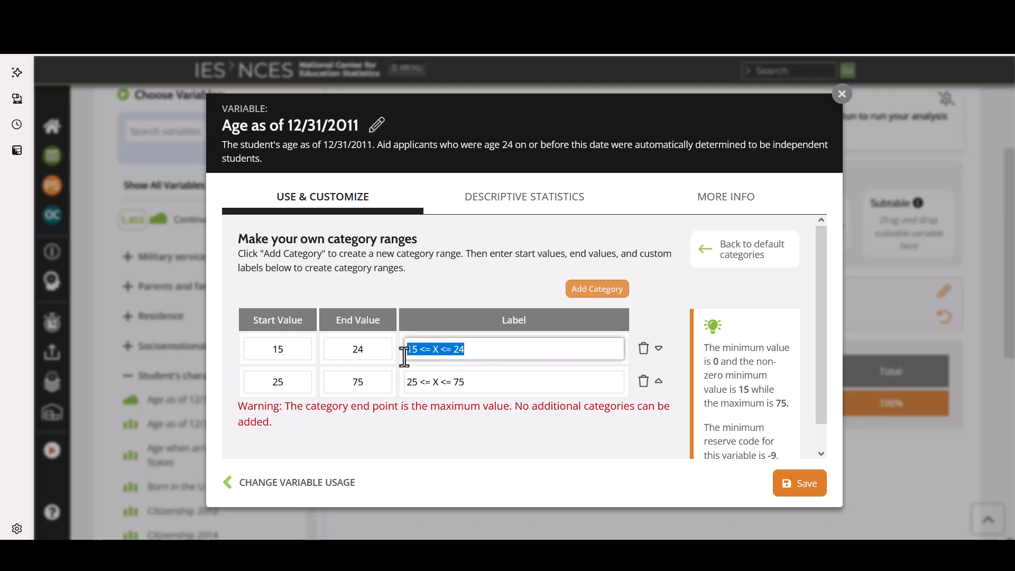
text(Under 25)
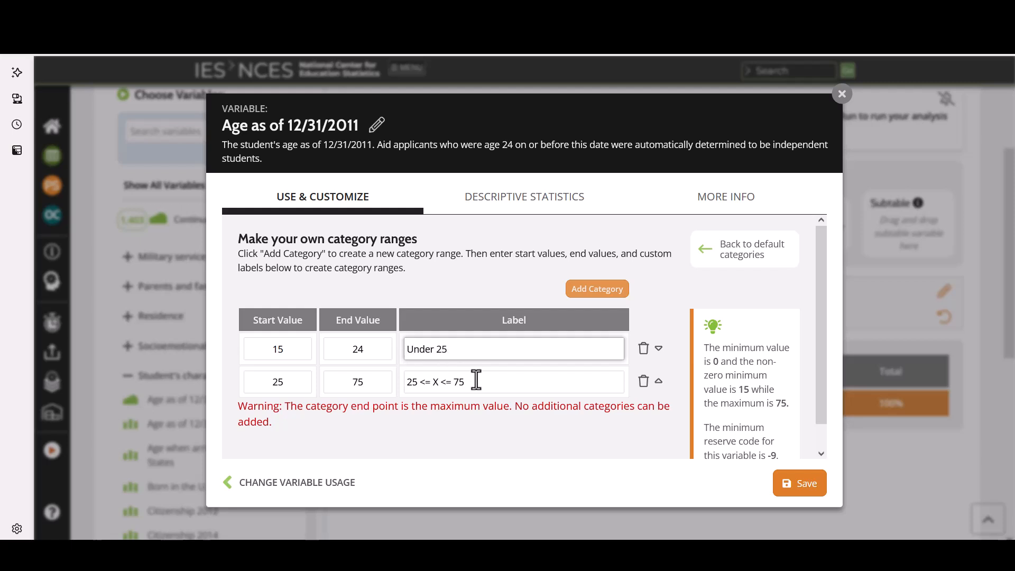
drag(476, 379, 399, 385)
text(25)
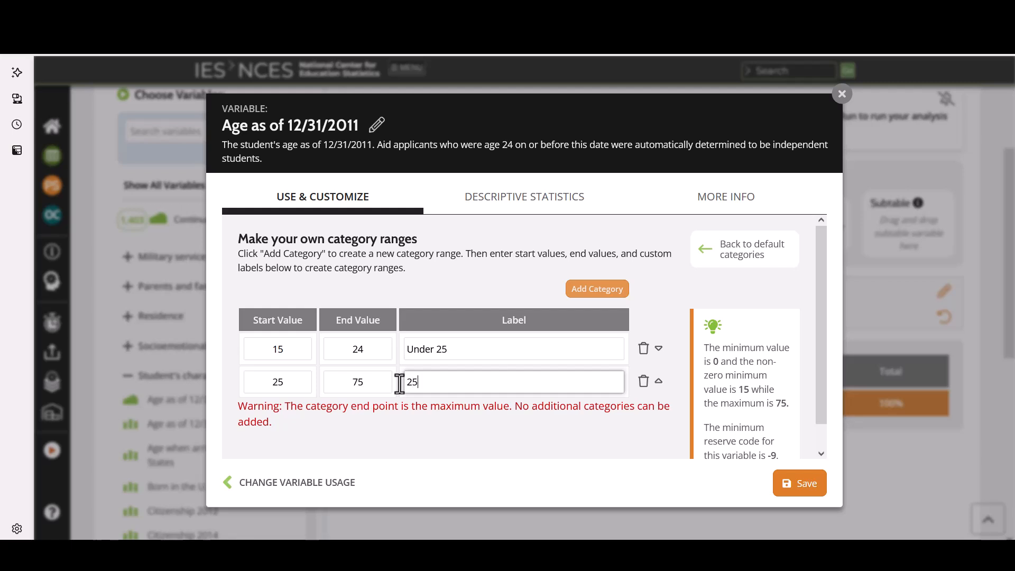
text( or)
key(BackSpace)
key(BackSpace)
text(and Older)
click(799, 487)
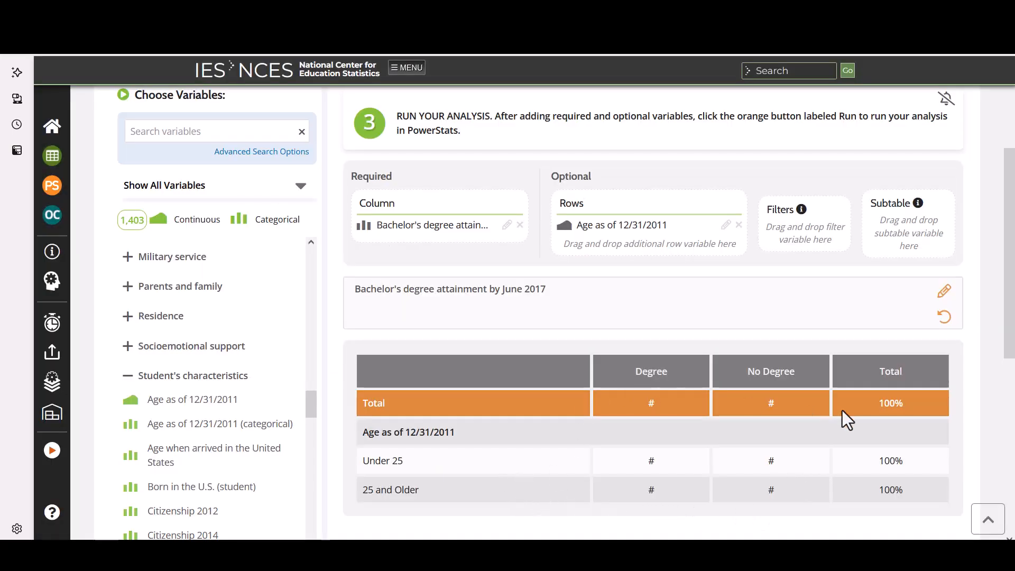
Run the percentage distribution analysis using the recommended weight, WTA000.
scroll(717, 466, down, 2)
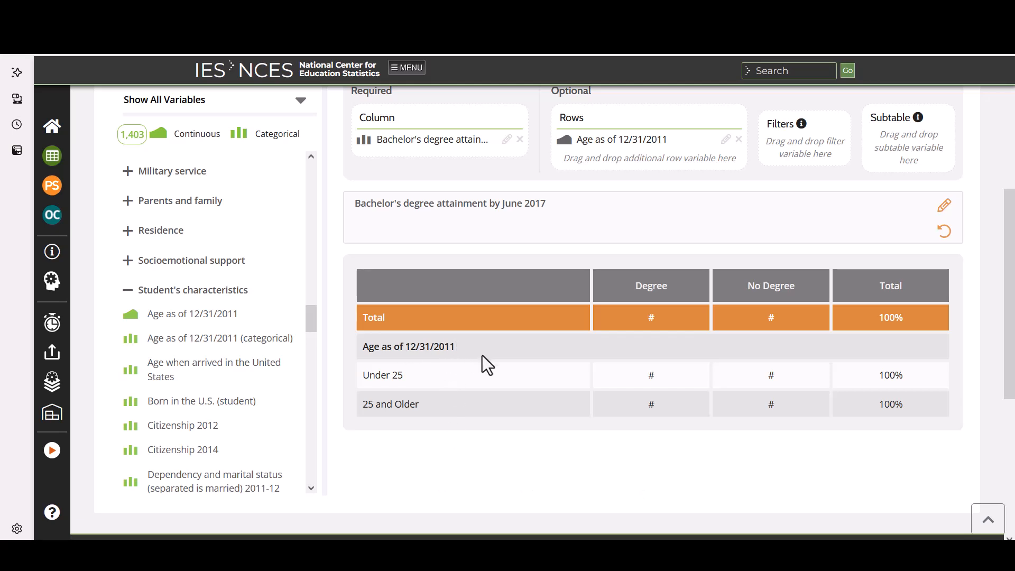
scroll(482, 355, up, 3)
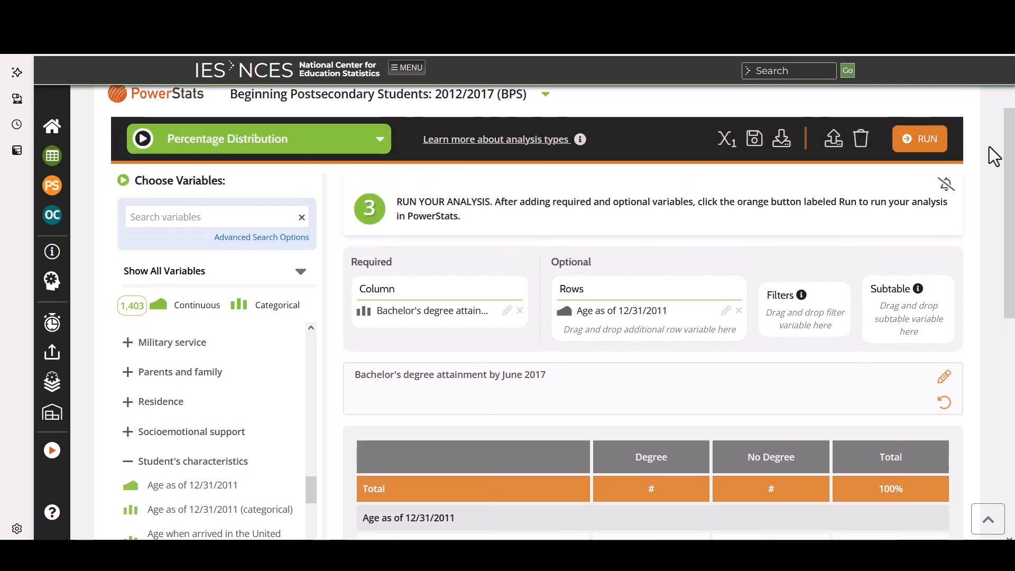
click(928, 139)
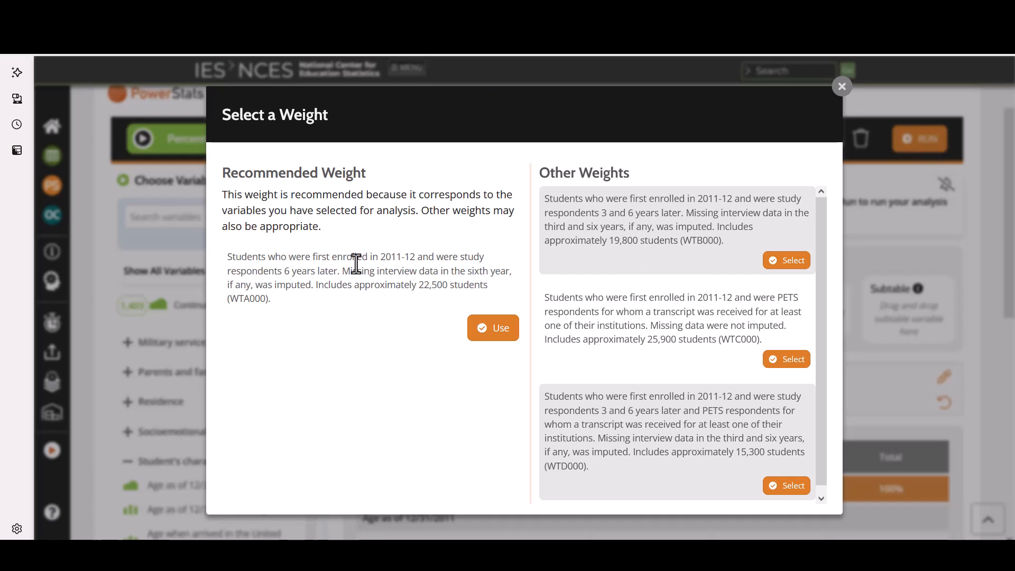
click(509, 333)
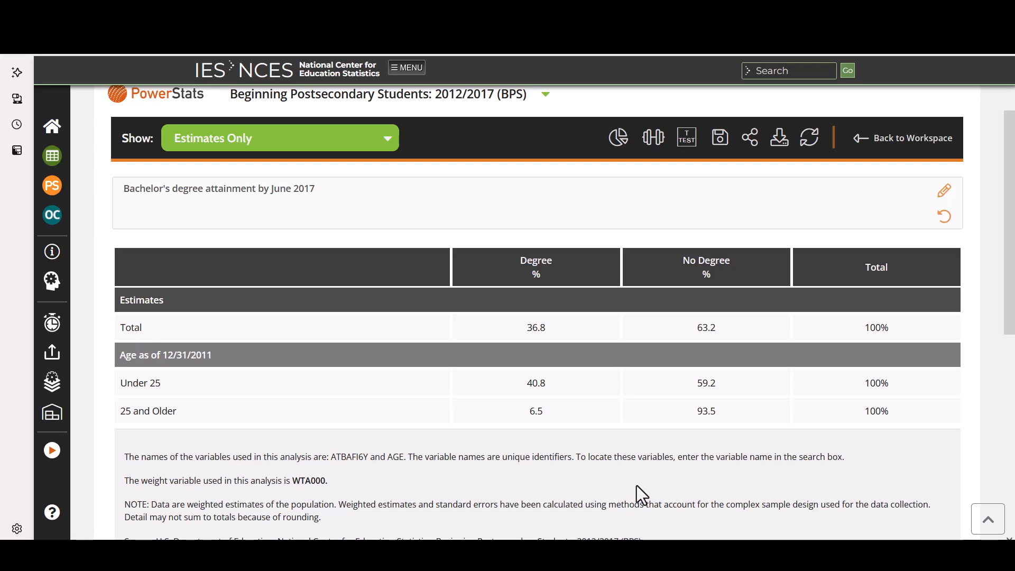
Show the results as Estimates and Standard Errors and review the standard errors, relative standard errors and weighted sample sizes.
click(389, 140)
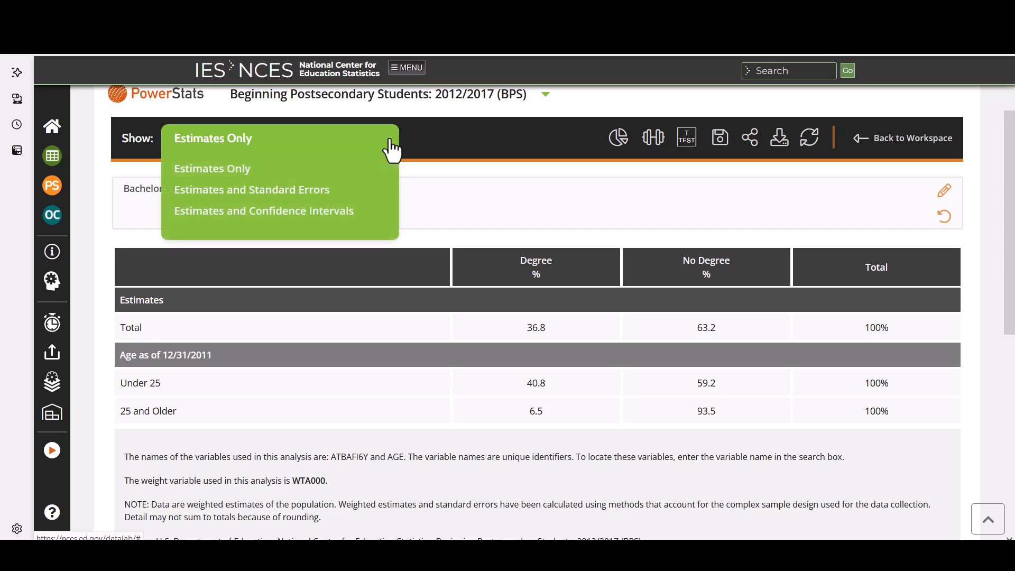
click(317, 190)
scroll(487, 227, down, 7)
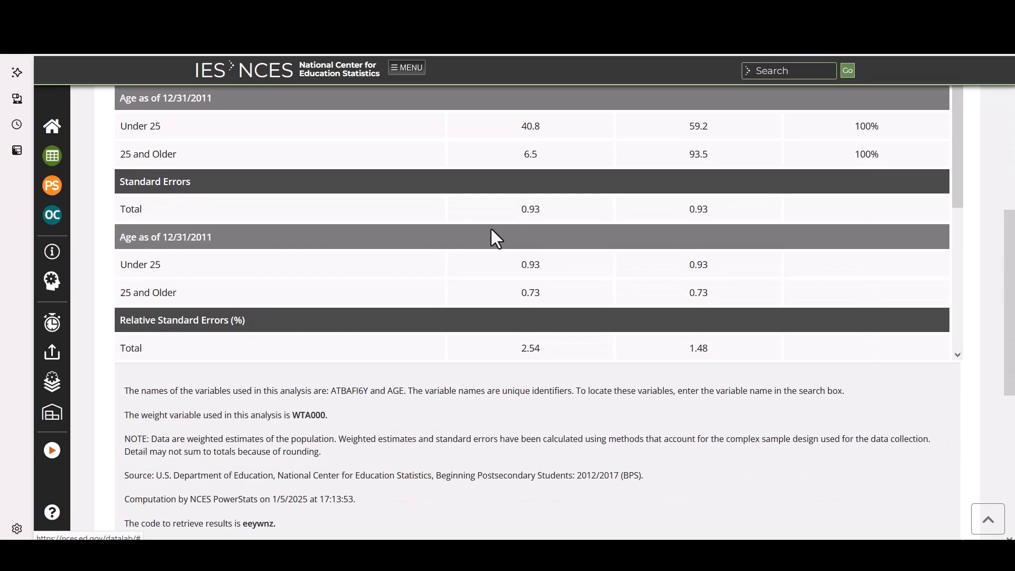
scroll(494, 228, down, 2)
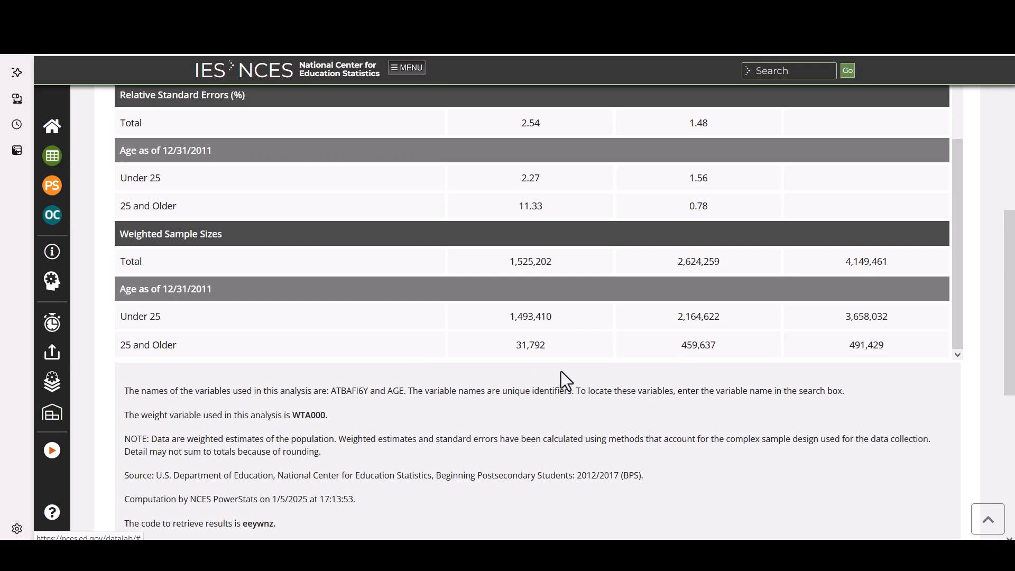
mouse_move(634, 286)
mouse_down()
mouse_move(580, 363)
mouse_move(767, 293)
mouse_up()
scroll(991, 238, up, 3)
scroll(990, 237, up, 3)
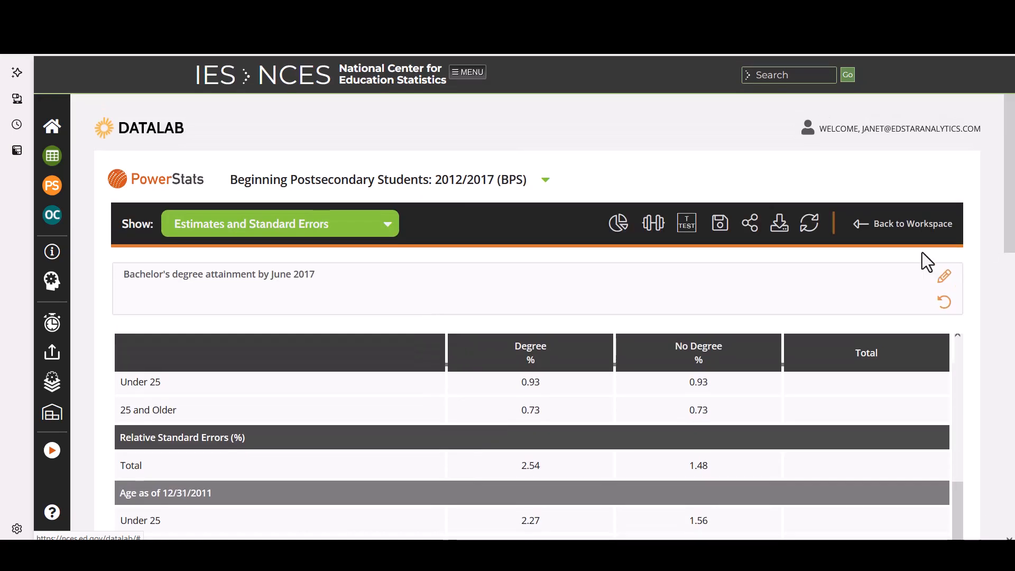
Show the results as Estimates and Confidence Intervals and review the 95% intervals for both age groups.
click(378, 229)
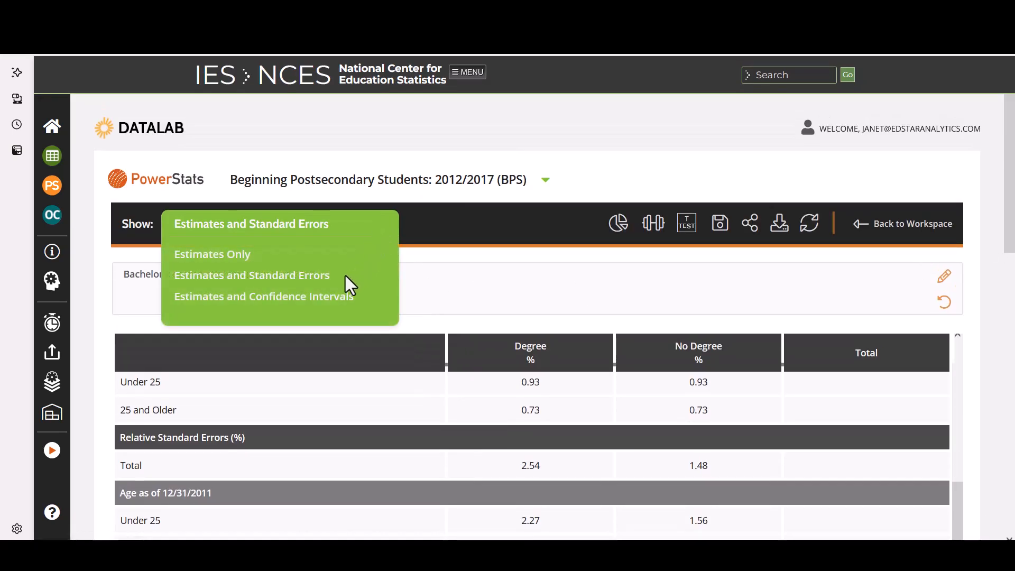
click(302, 298)
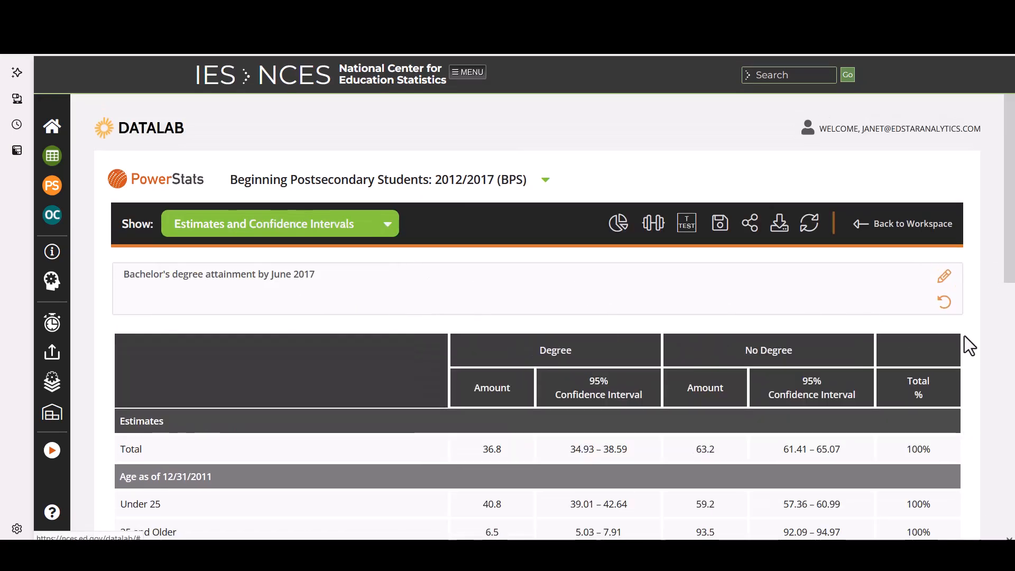
scroll(900, 336, down, 3)
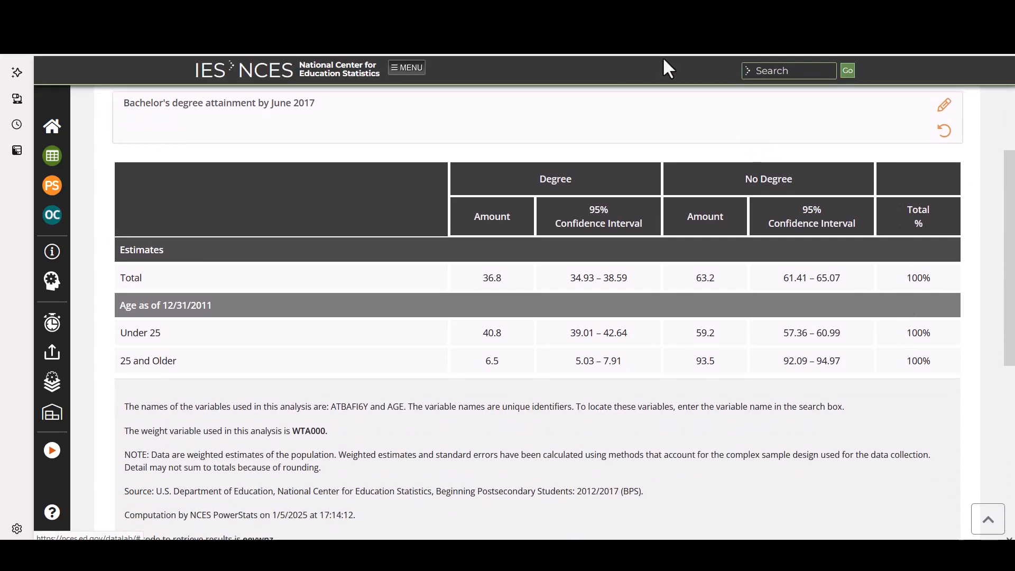
scroll(658, 496, up, 2)
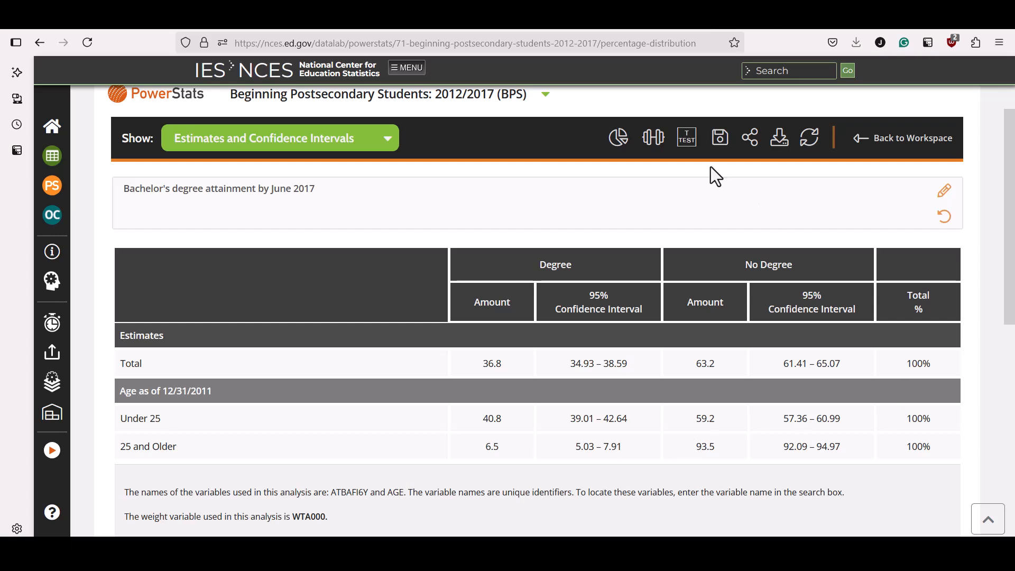
Calculate an independent t-test comparing the Degree estimates of the Under 25 and 25 and Older groups.
click(687, 138)
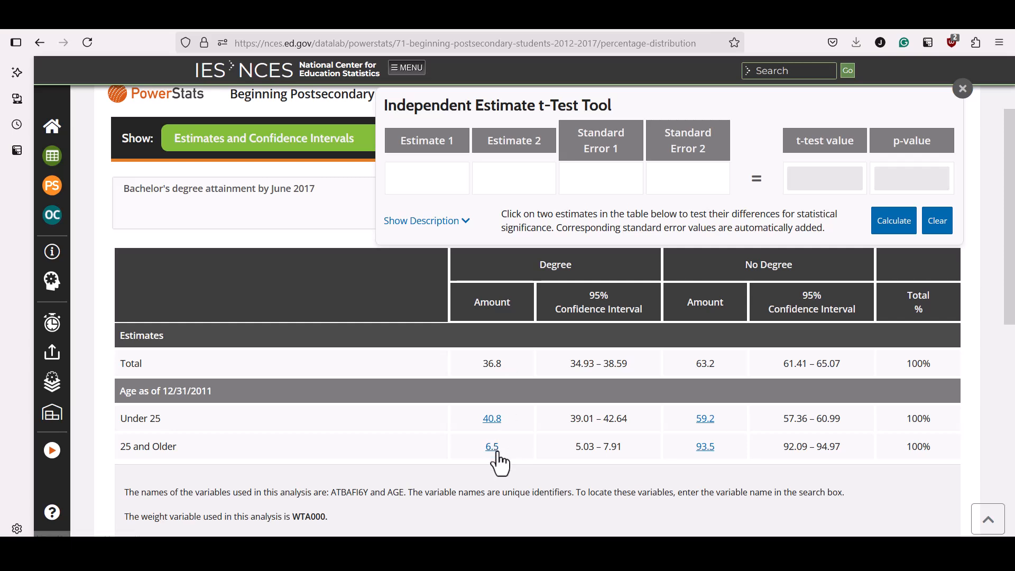
click(491, 418)
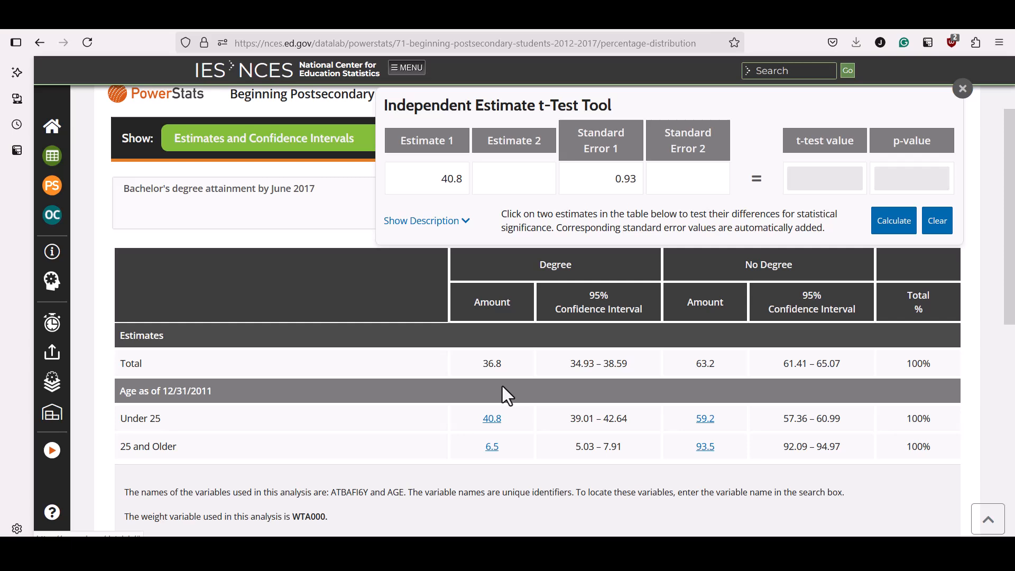
click(491, 448)
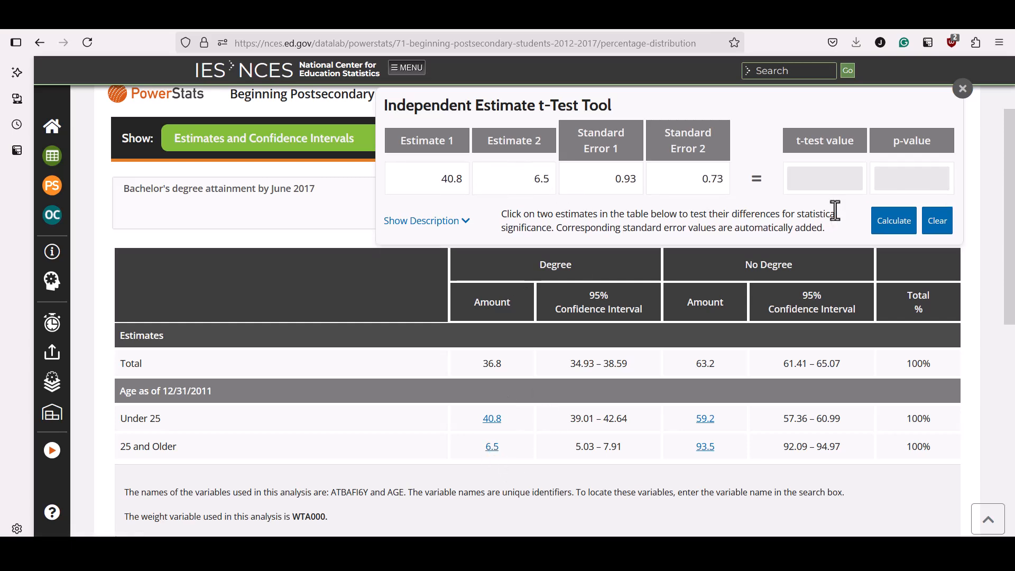
click(898, 225)
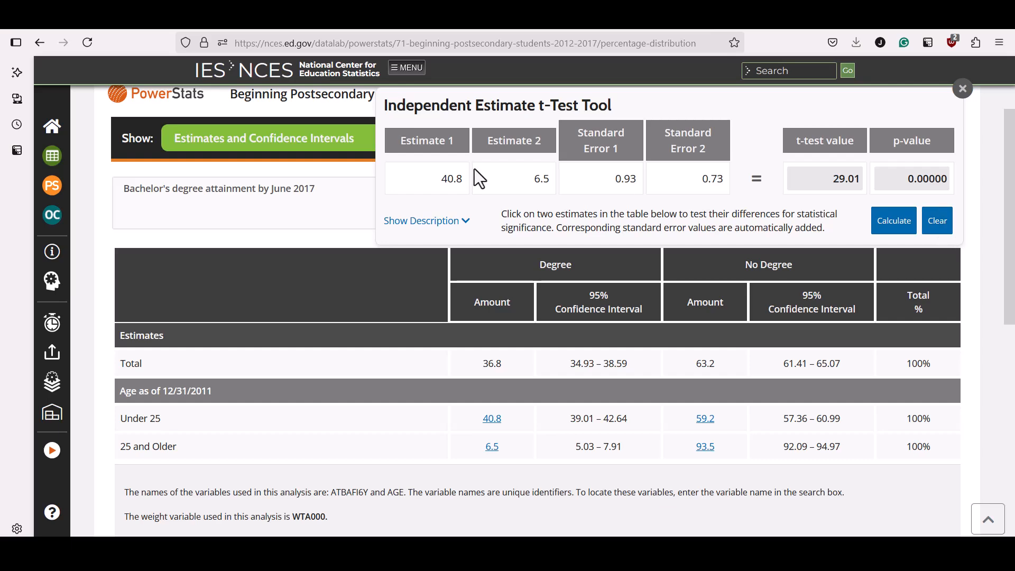
mouse_move(392, 70)
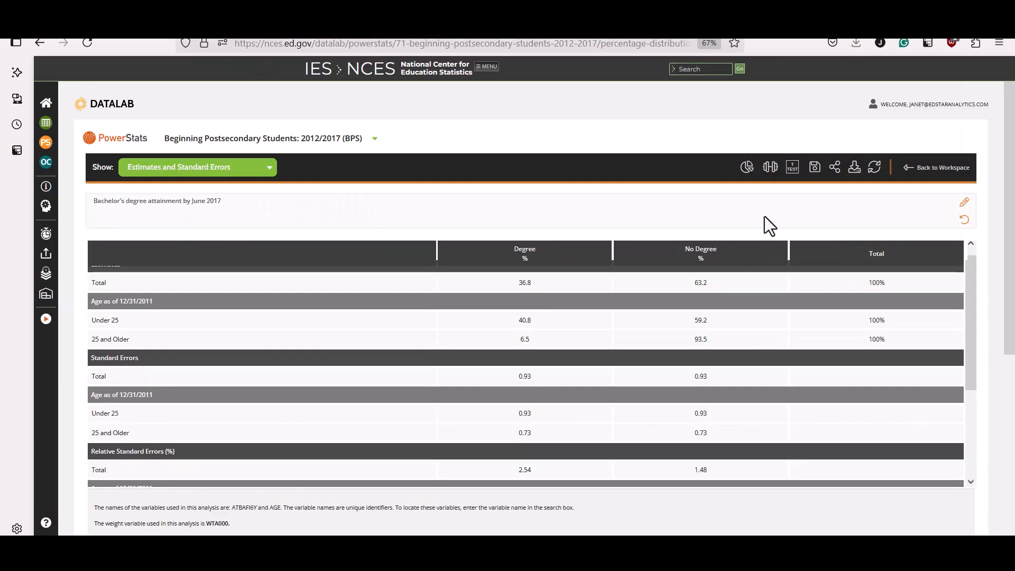